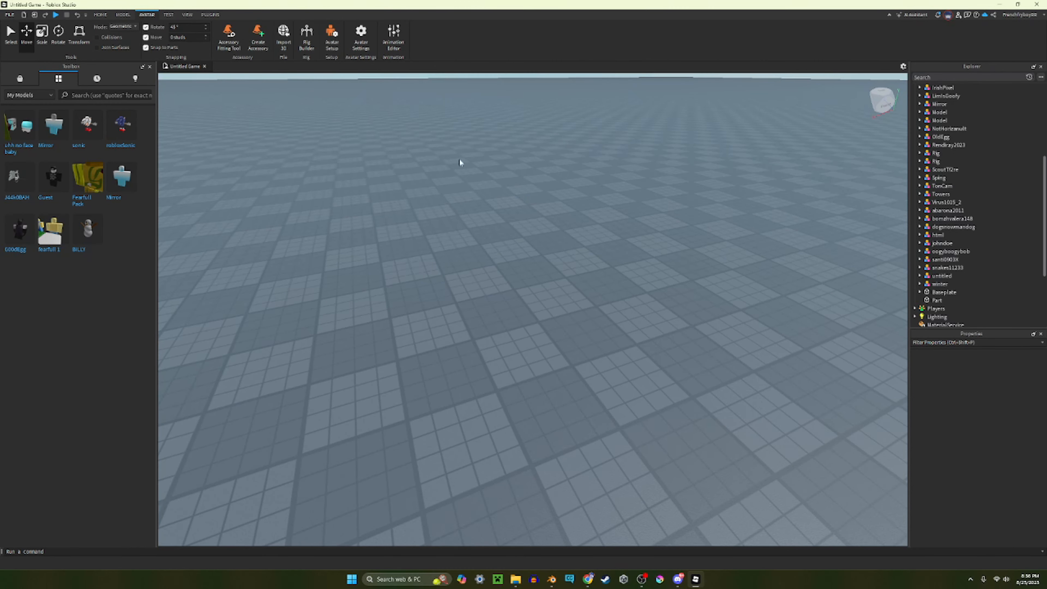
- Generate an R6 rig with the masculine body shape from My Avatar using Rig Builder
click(304, 30)
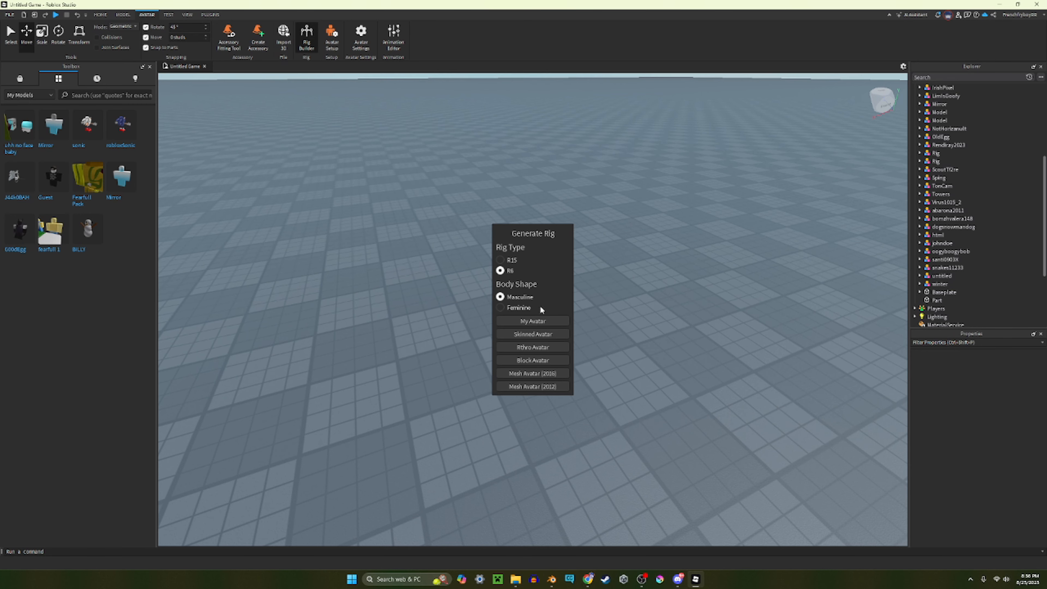
click(533, 321)
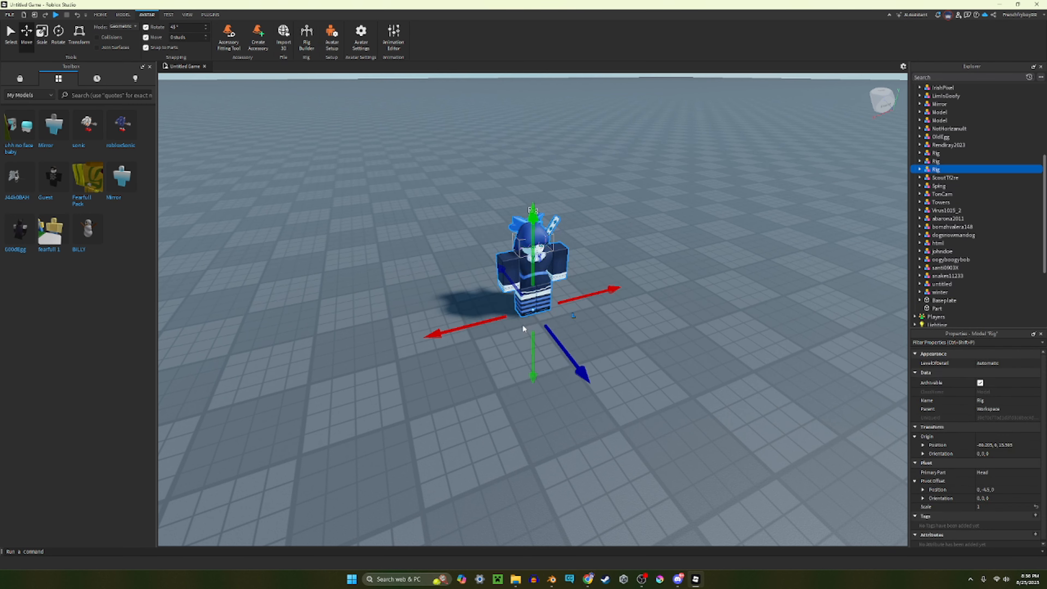
right_drag(658, 234, 658, 234)
key(w)
key(s)
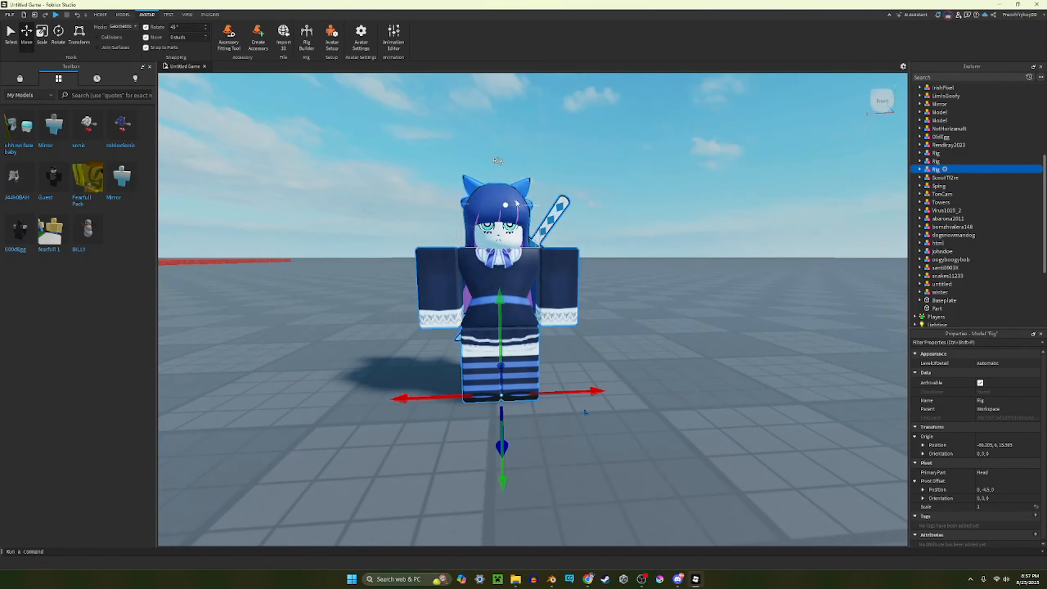
- Move the rig's sword and hair accessories off one side of the body and its eyes accessory about 3.64 studs off the other
click(920, 169)
click(945, 218)
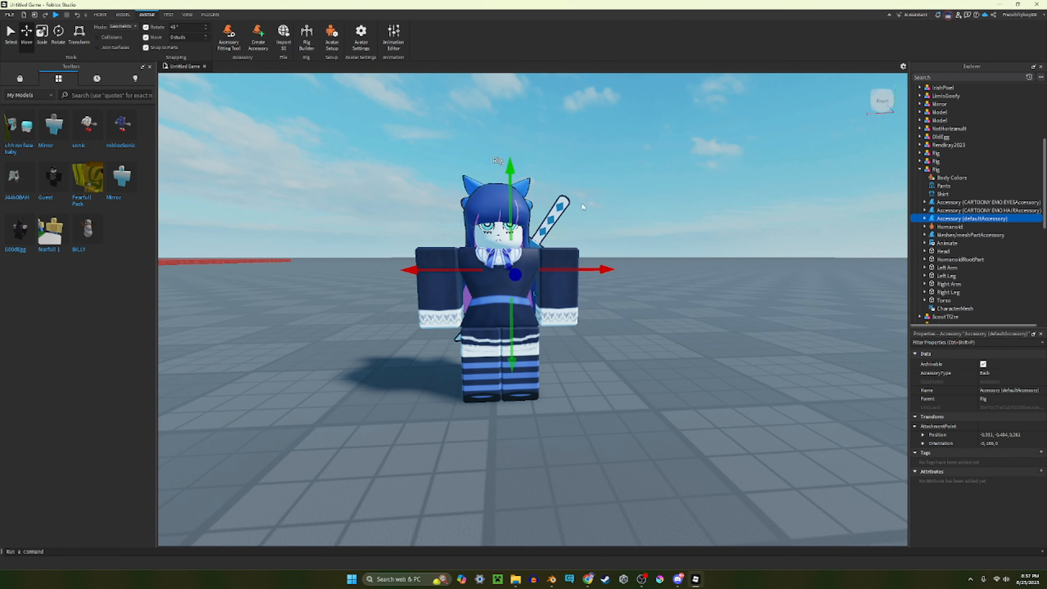
click(942, 212)
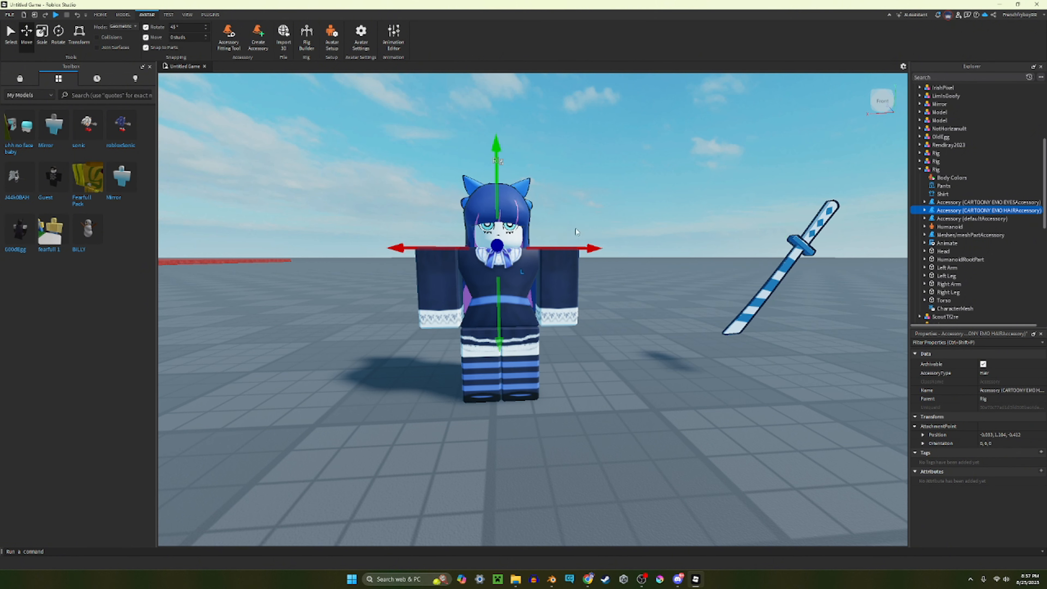
drag(573, 248, 744, 249)
click(938, 204)
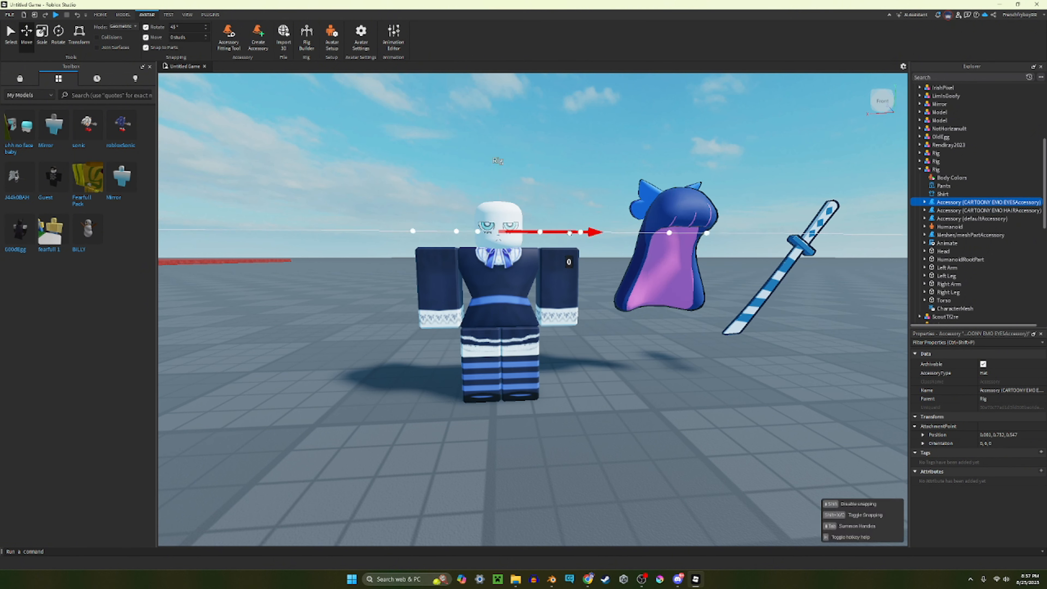
drag(565, 231, 408, 232)
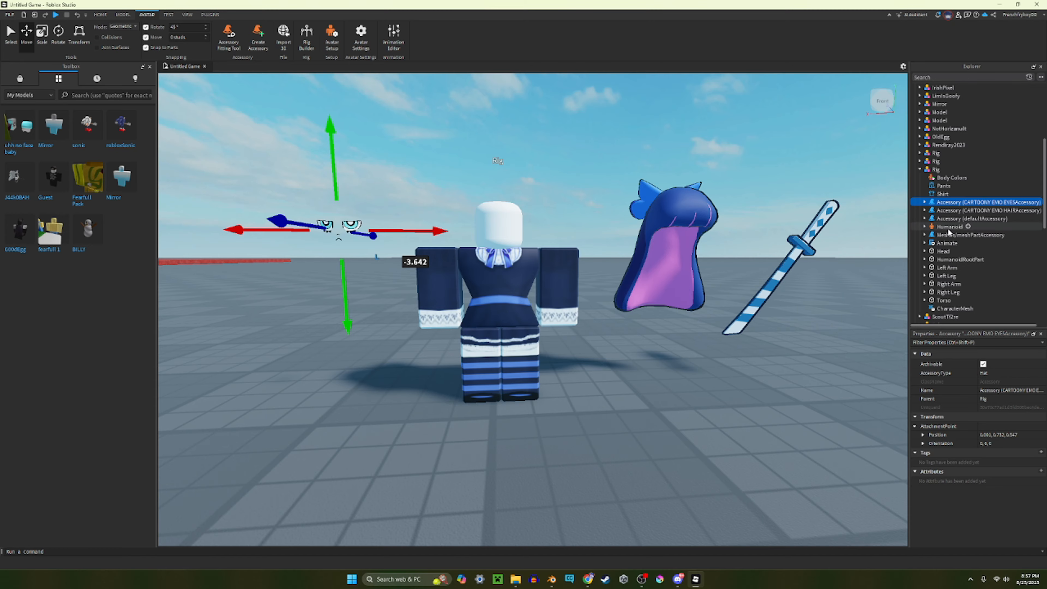
- Export the whole rig, including the detached accessories, as an Object Model file named my moddel
scroll(507, 173, up, 3)
scroll(518, 155, down, 3)
right_drag(508, 173, 531, 198)
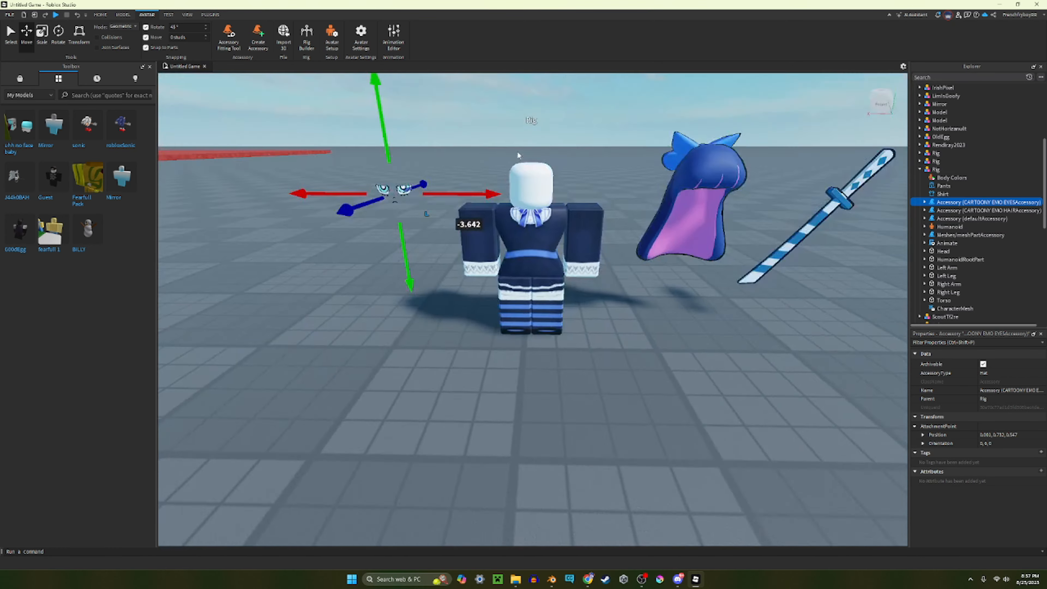
scroll(531, 197, up, 6)
key(ctrl+a)
click(642, 217)
scroll(642, 217, down, 6)
right_drag(642, 216, 647, 217)
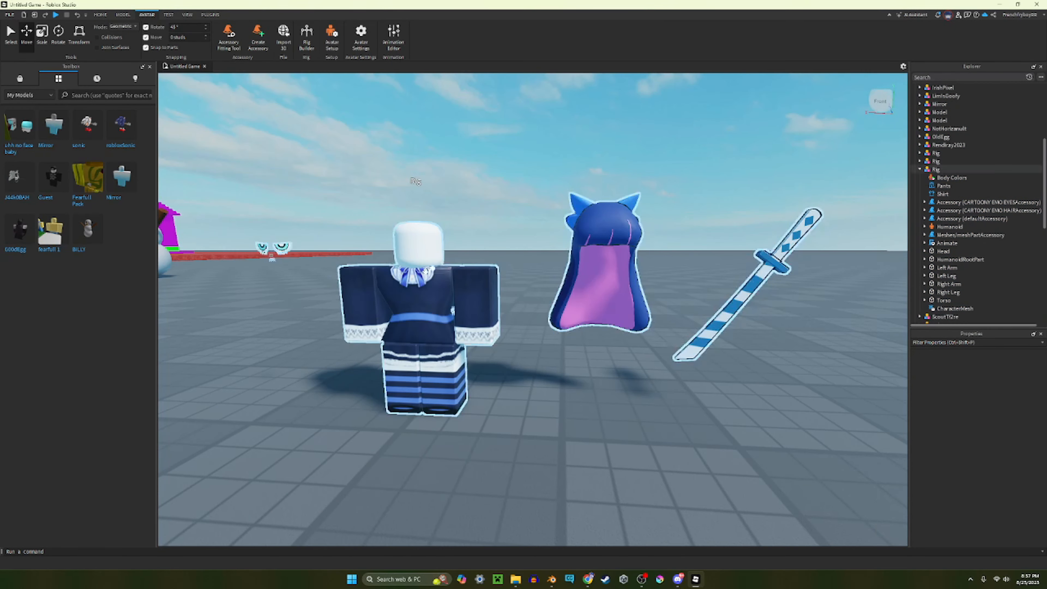
click(428, 268)
right_drag(427, 268, 427, 271)
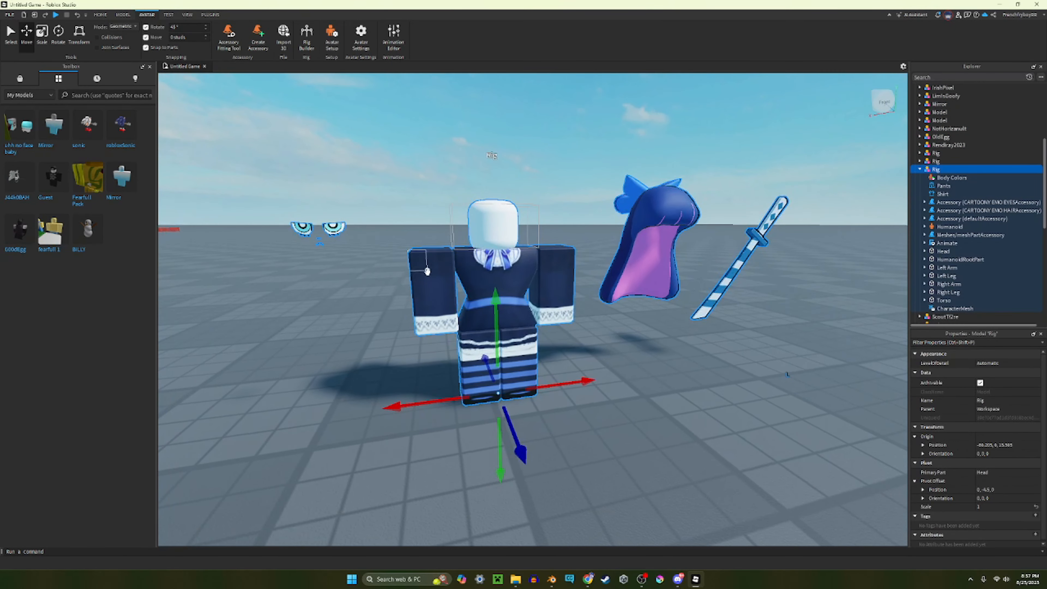
click(919, 169)
right_click(964, 170)
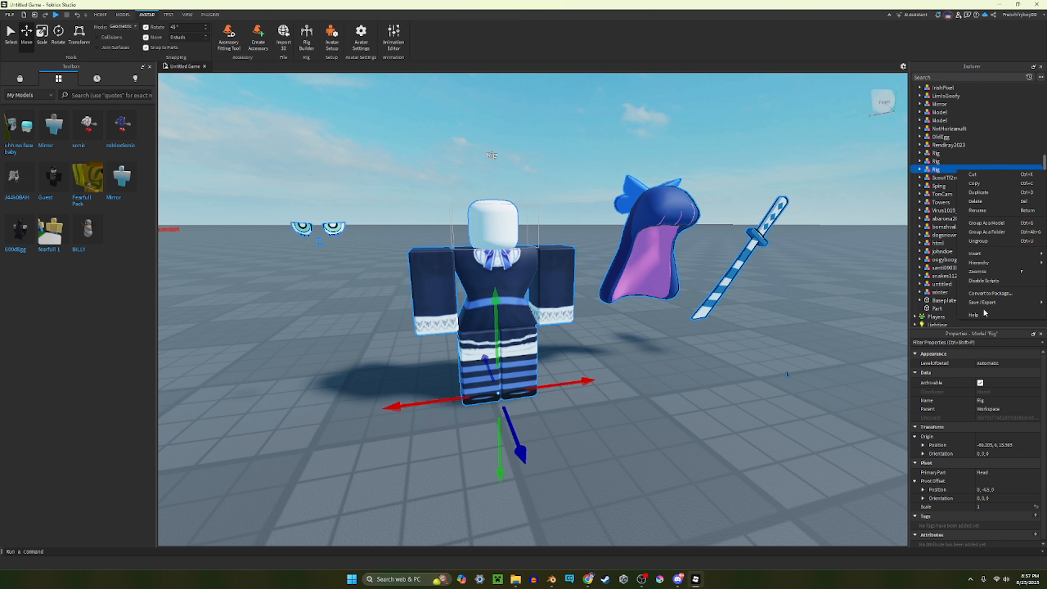
mouse_move(989, 302)
click(930, 336)
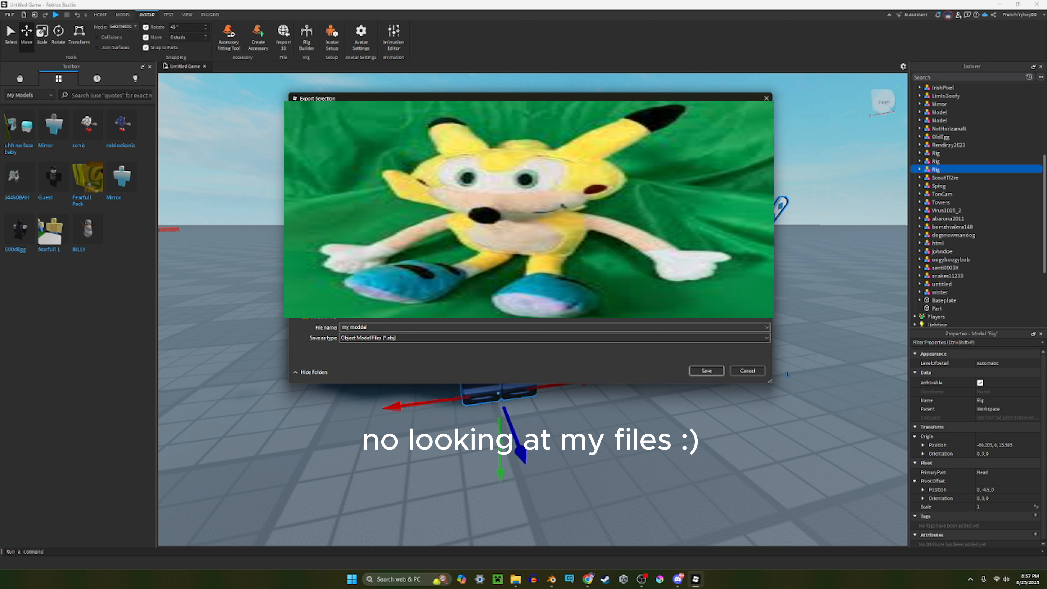
click(382, 327)
click(707, 371)
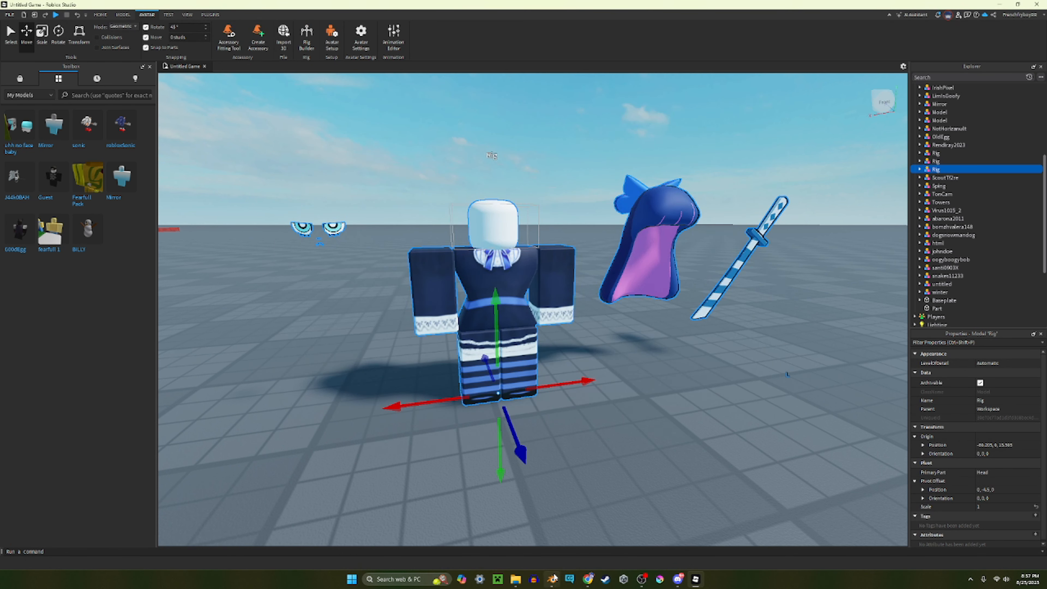
- Switch to Blender and import the exported my moddel.obj into the empty scene with the default Wavefront OBJ settings
click(553, 578)
click(516, 579)
right_click(264, 261)
middle_drag(575, 284, 549, 285)
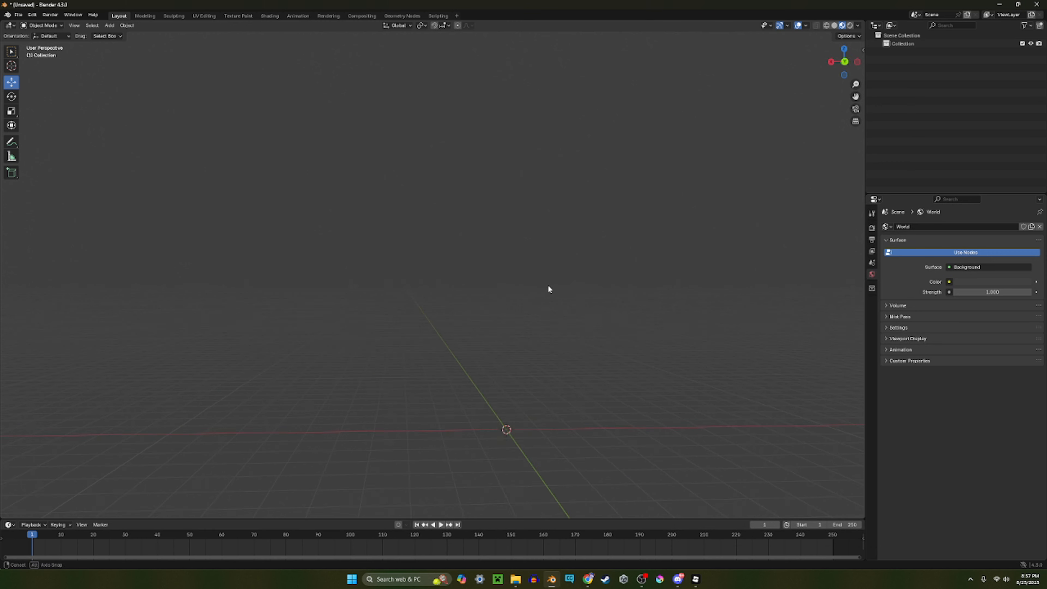
click(515, 579)
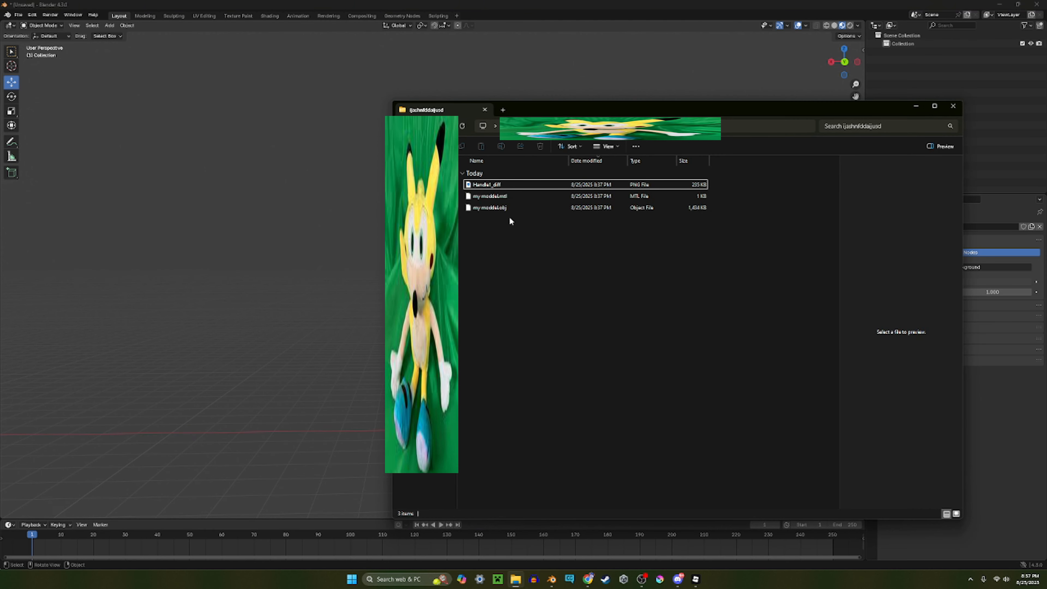
drag(491, 207, 263, 466)
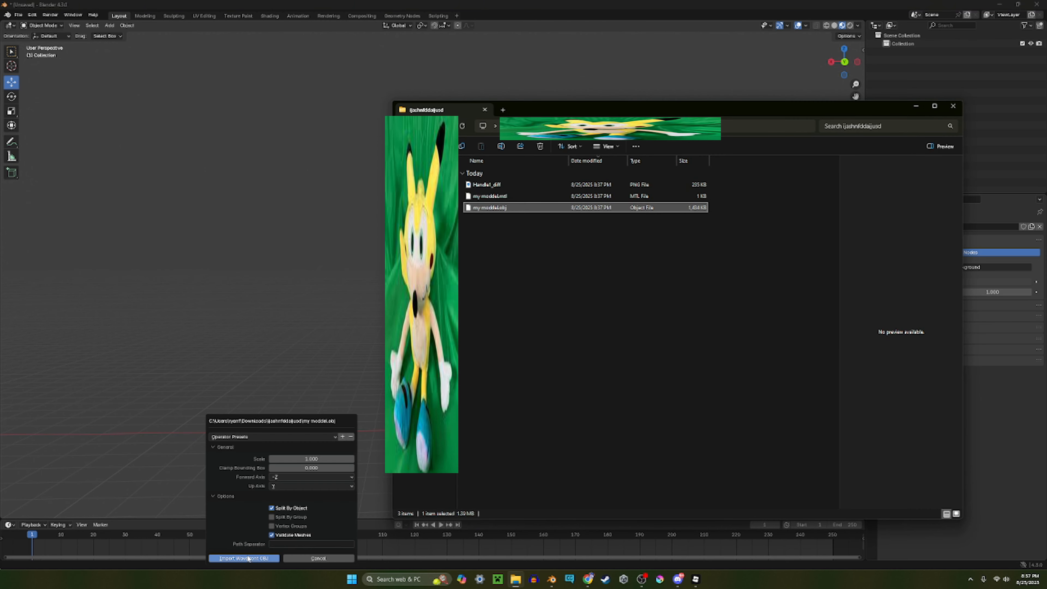
click(256, 558)
- Try setting the imported model's origin with Origin to Geometry
middle_drag(537, 296, 645, 301)
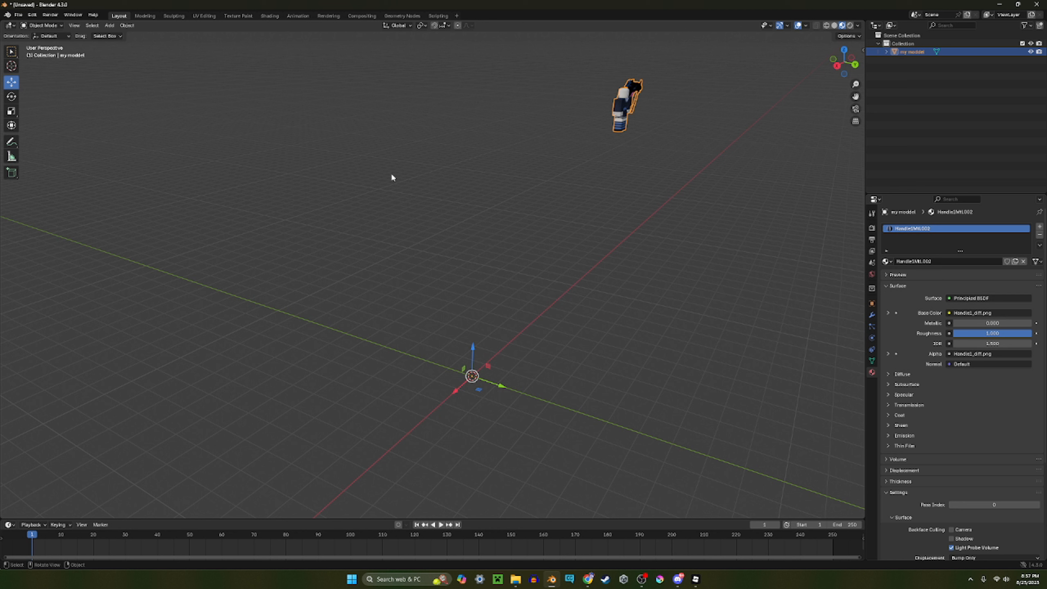
click(126, 26)
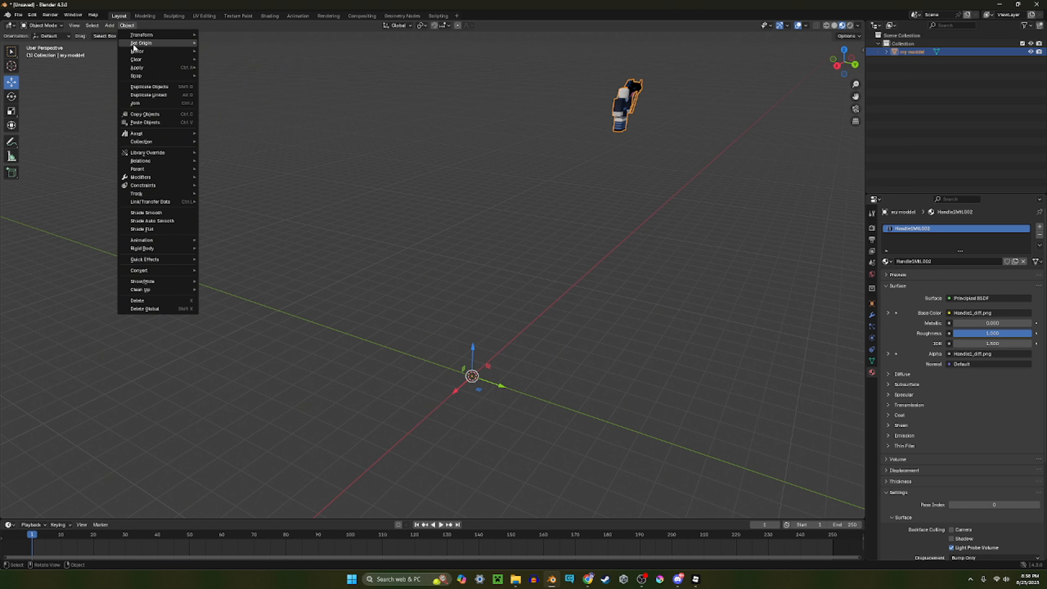
mouse_move(136, 43)
click(240, 53)
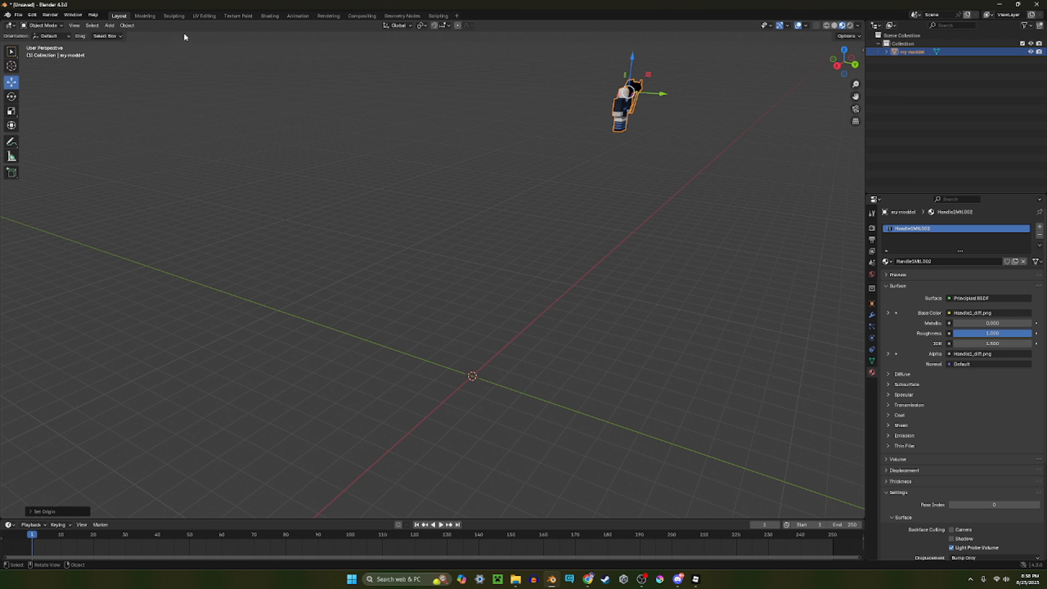
- Bring the imported model to the world origin with Set Origin, Geometry to Origin
click(125, 25)
mouse_move(136, 43)
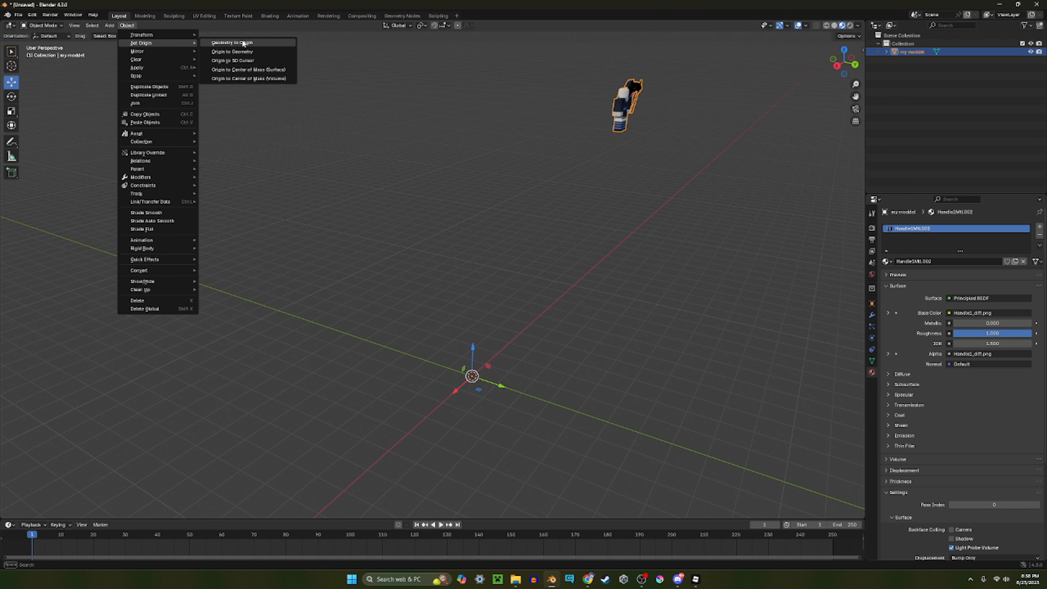
click(243, 42)
- Raise the model along the Z axis until the character's feet stand at about floor level
click(476, 355)
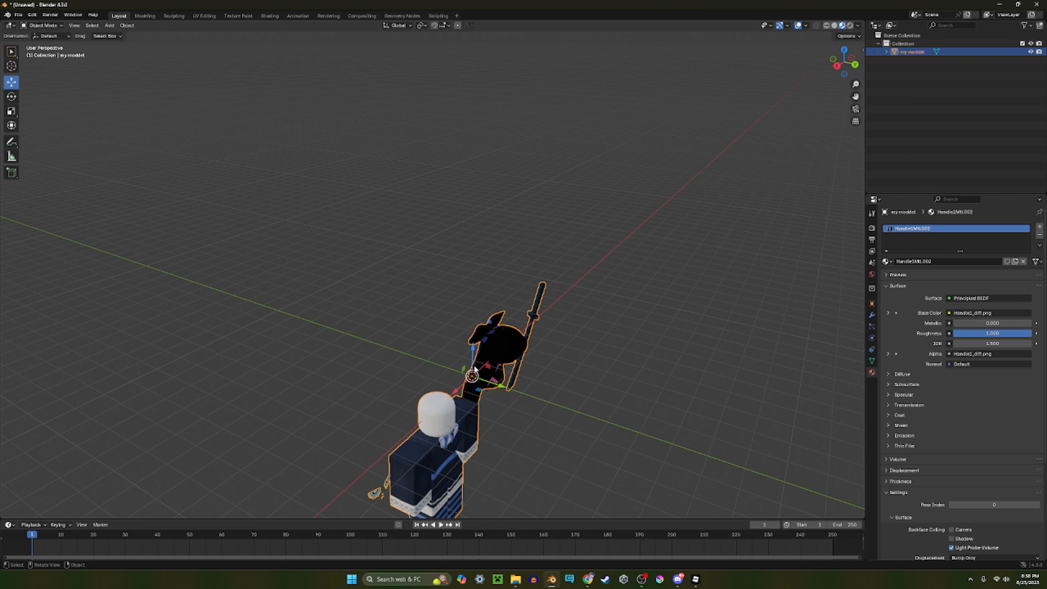
drag(474, 359, 588, 265)
key(w)
key(KP_1)
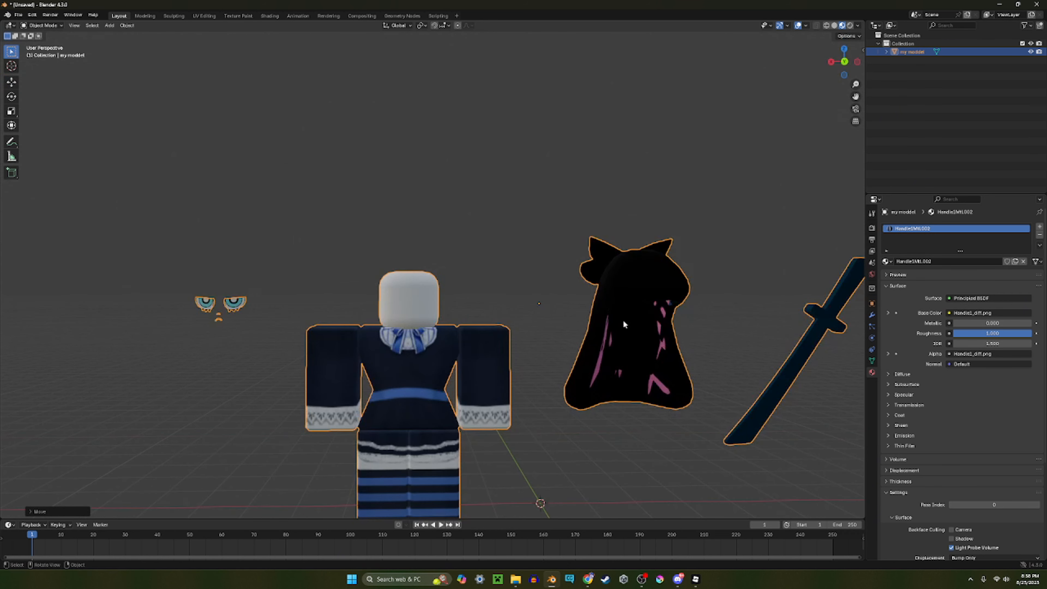
click(11, 82)
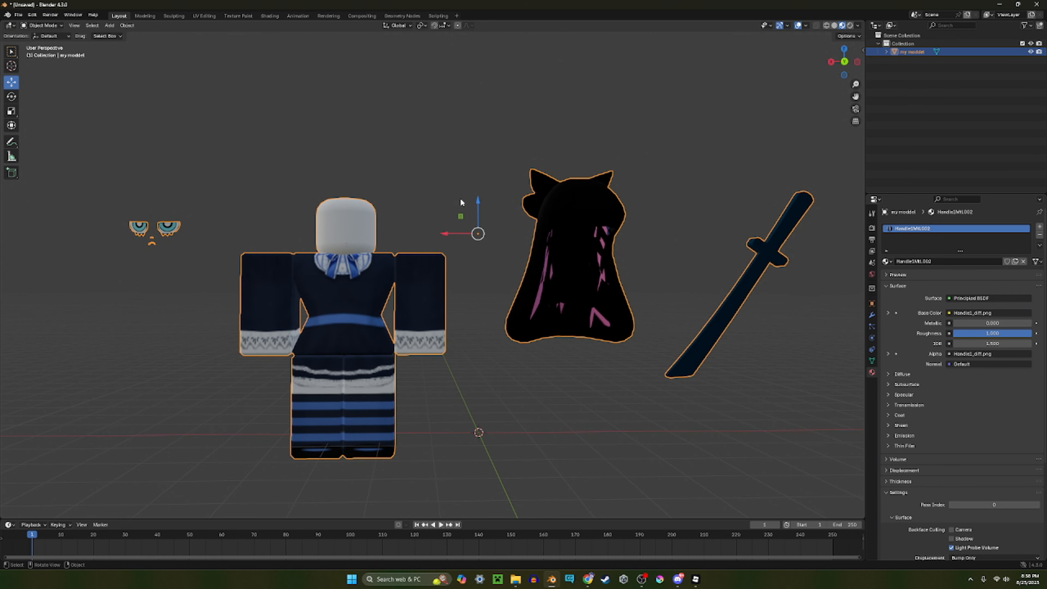
drag(477, 202, 478, 191)
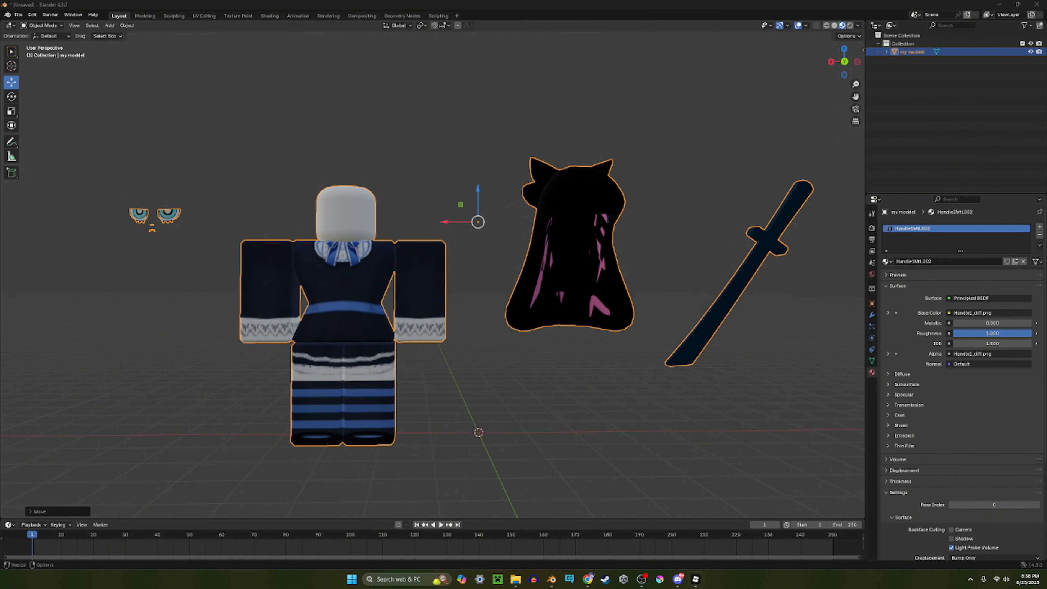
click(696, 579)
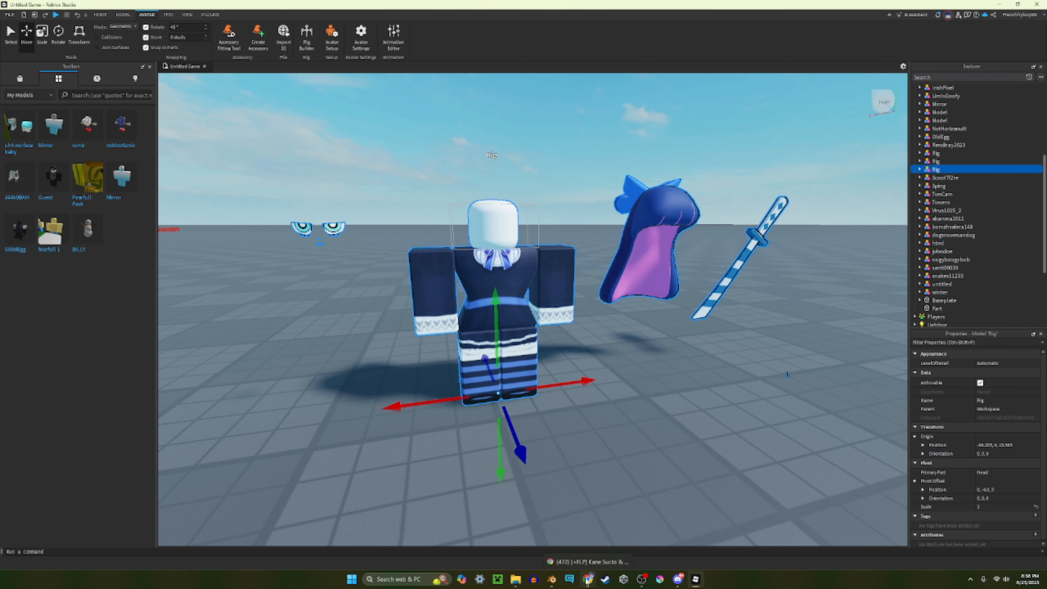
click(552, 580)
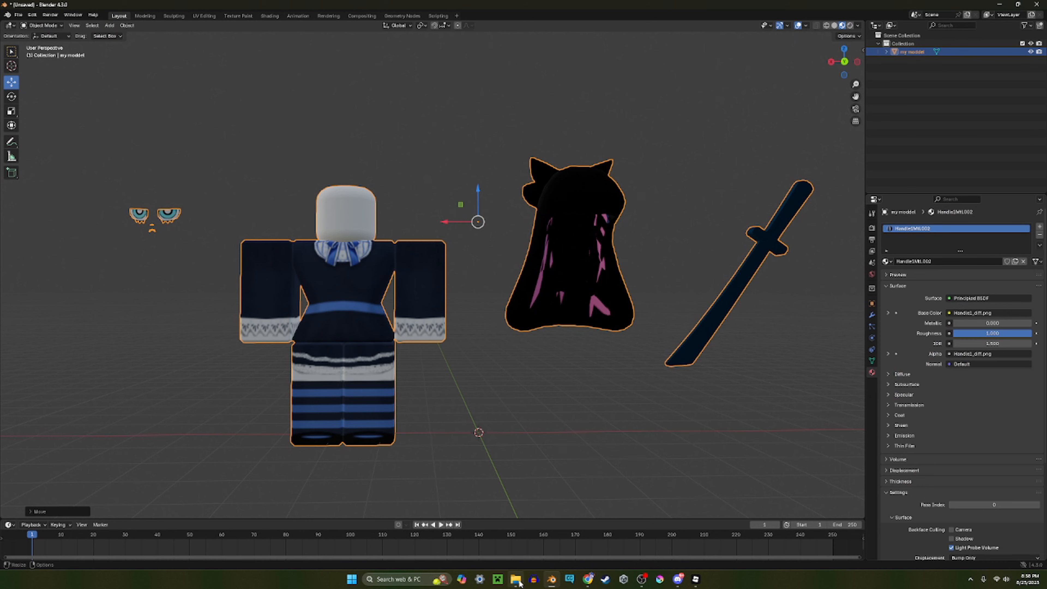
click(517, 579)
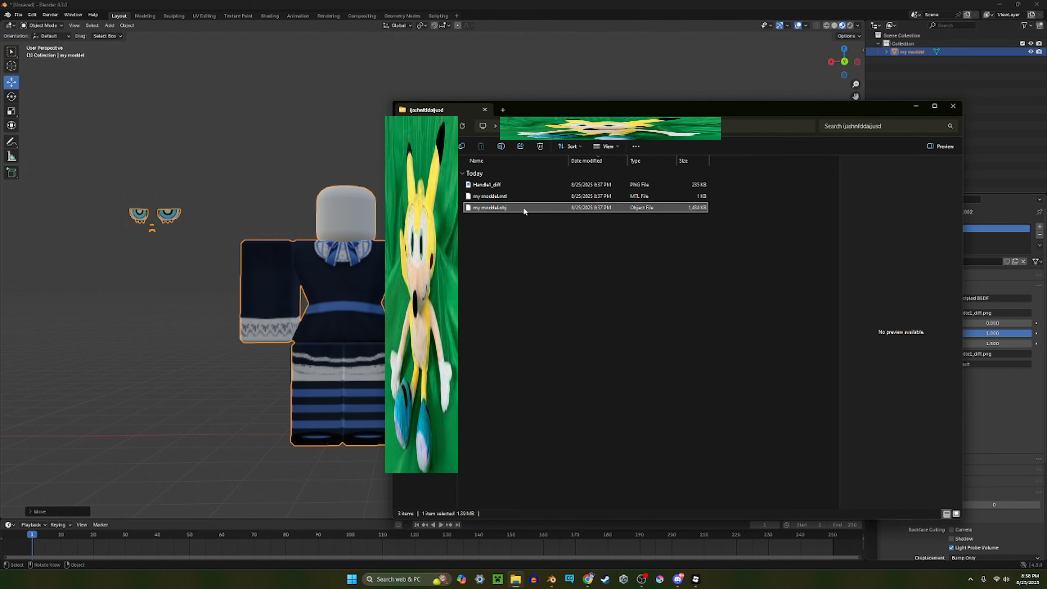
click(517, 196)
click(304, 219)
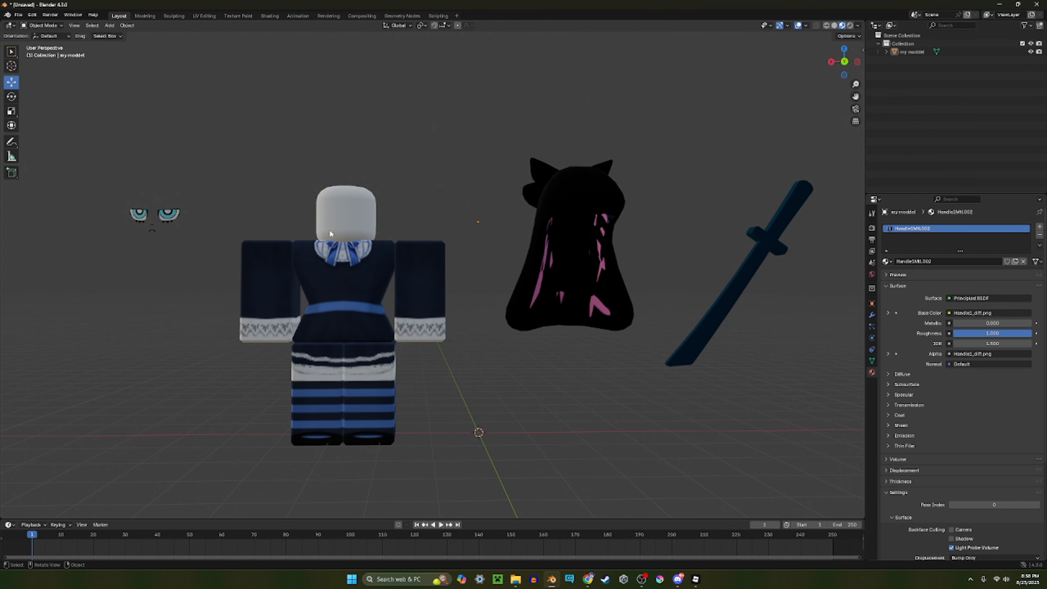
- Select the imported model and switch it to Edit Mode
key(a)
click(62, 25)
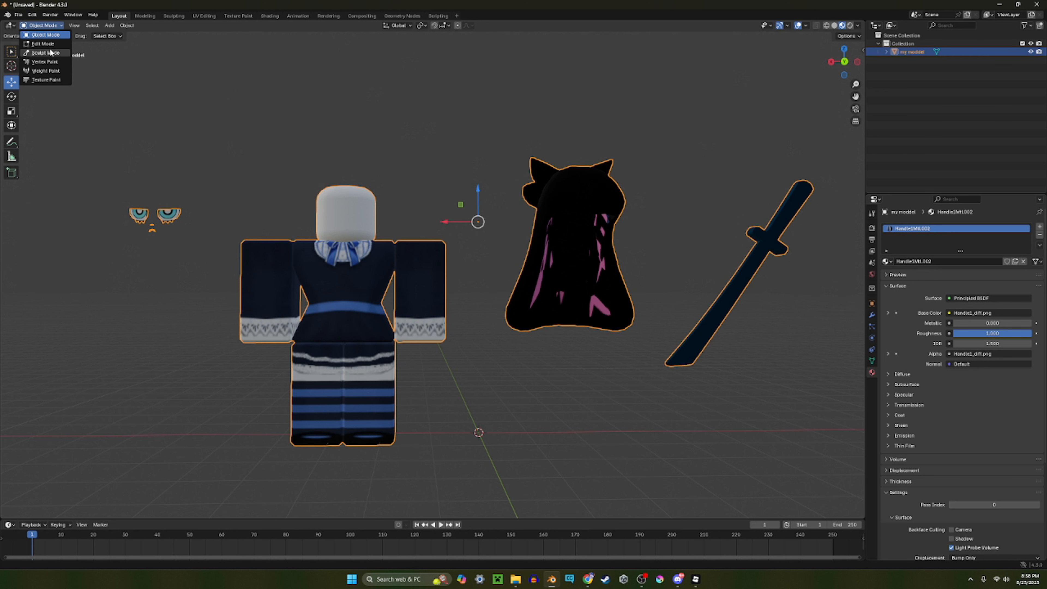
click(41, 53)
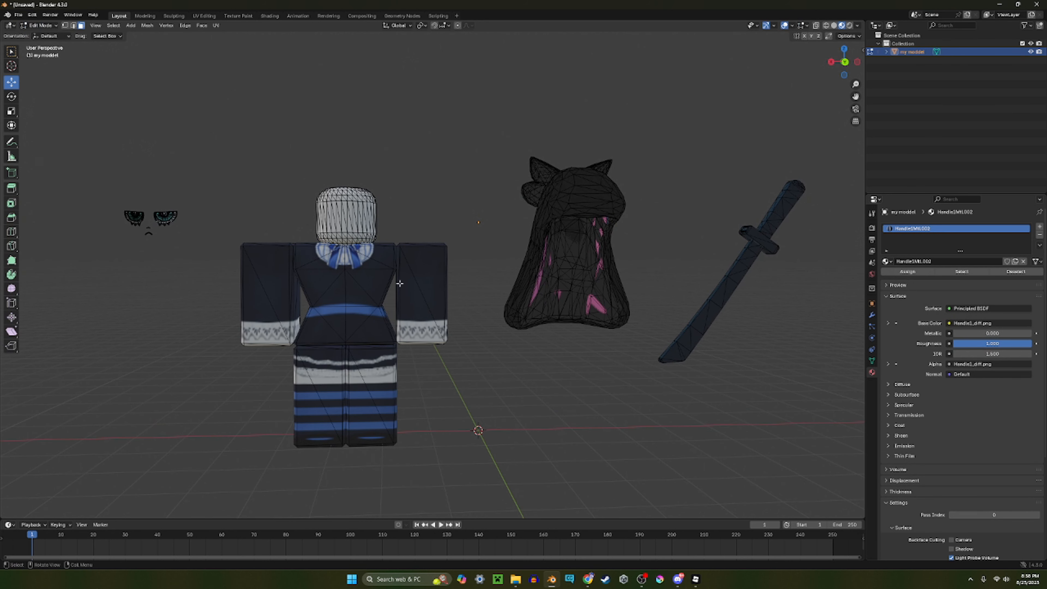
- Try selecting the faces of the arm nearest the hair mesh, then clear the selection
drag(469, 395, 401, 218)
middle_drag(464, 244, 488, 222)
shift+drag(505, 399, 444, 296)
middle_drag(452, 287, 479, 254)
click(465, 362)
drag(465, 360, 430, 244)
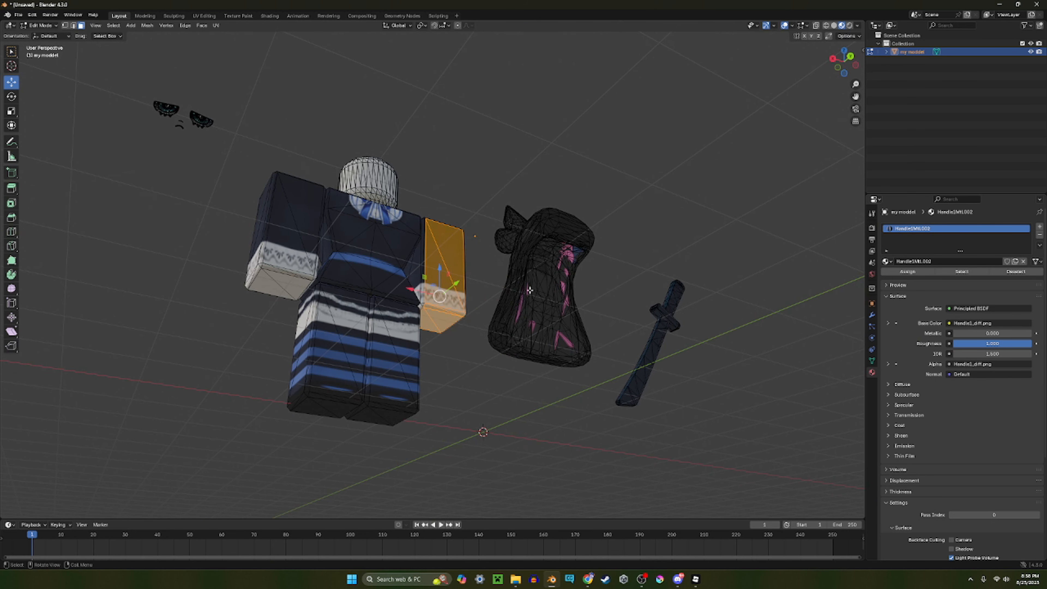
drag(579, 410, 463, 227)
click(535, 201)
middle_drag(535, 200, 554, 258)
scroll(406, 270, up, 2)
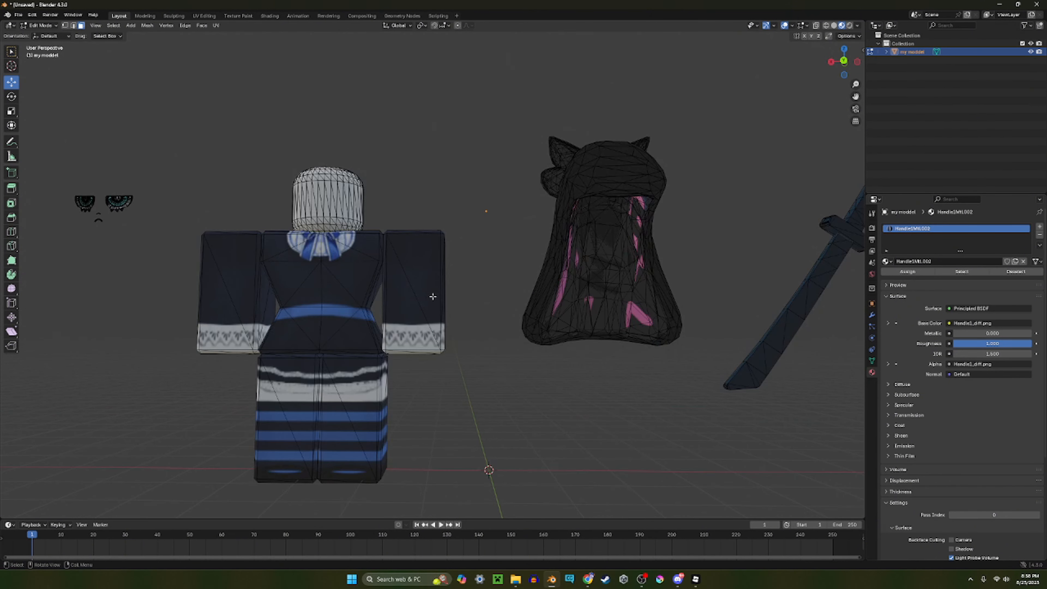
- Select all linked faces of the arm nearest the hair mesh and separate them by Selection into their own object
middle_drag(433, 297, 456, 267)
key(l)
key(l)
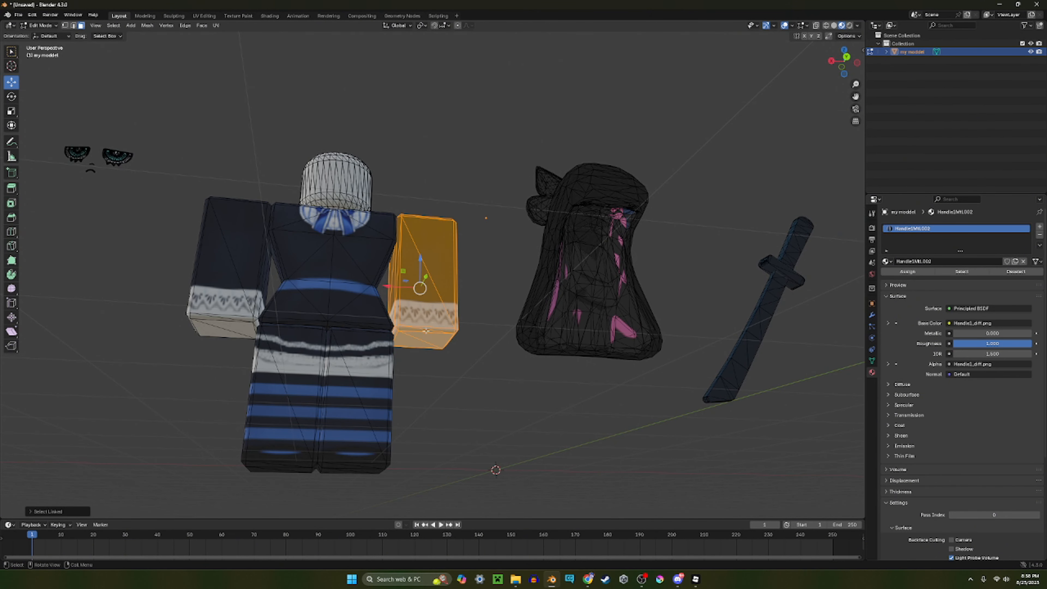
middle_drag(431, 342, 497, 398)
key(l)
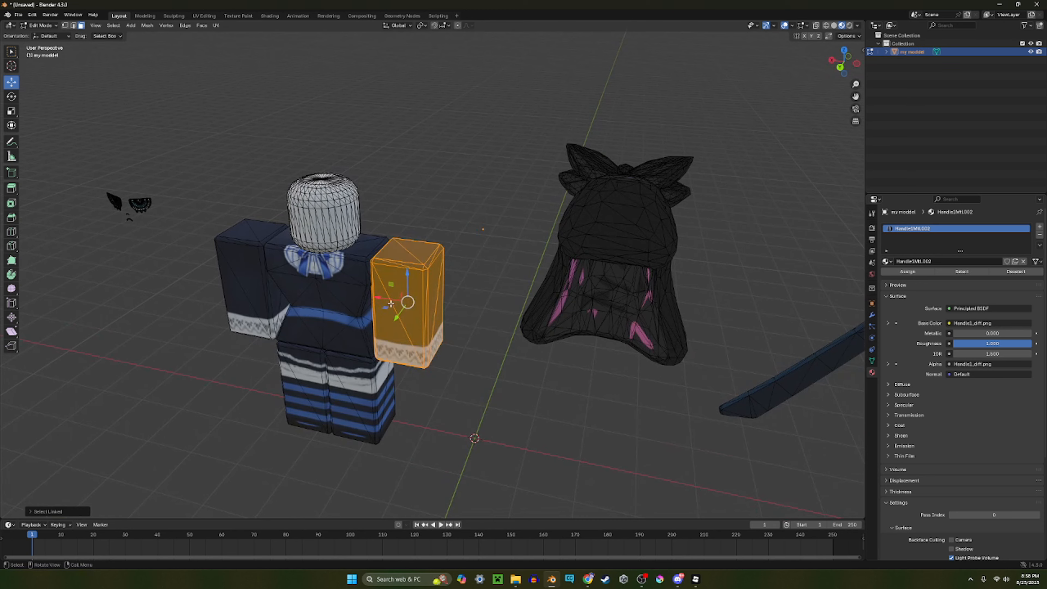
drag(390, 303, 530, 322)
middle_drag(501, 308, 543, 283)
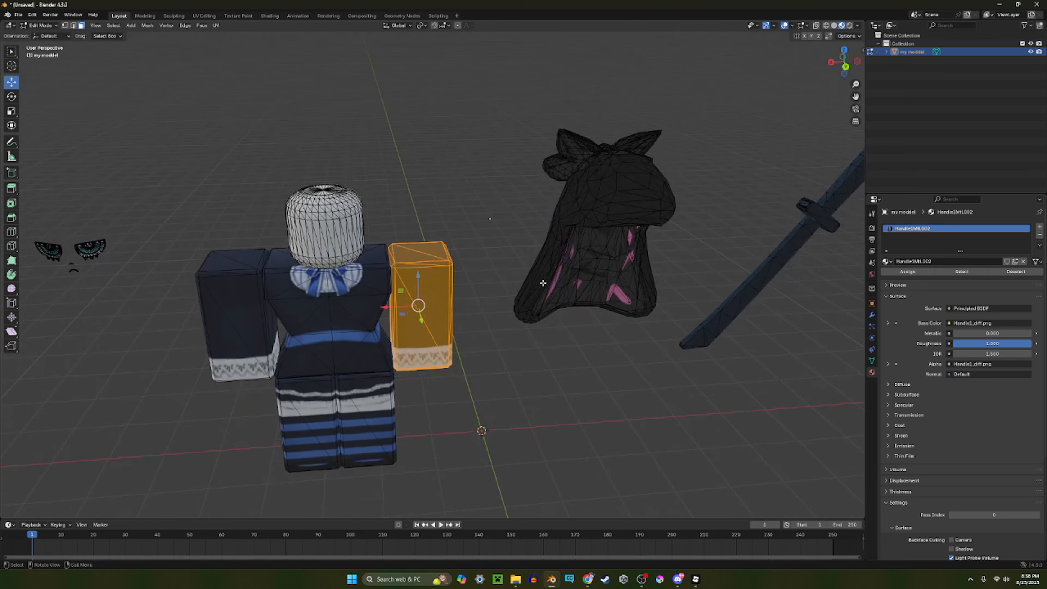
right_click(467, 212)
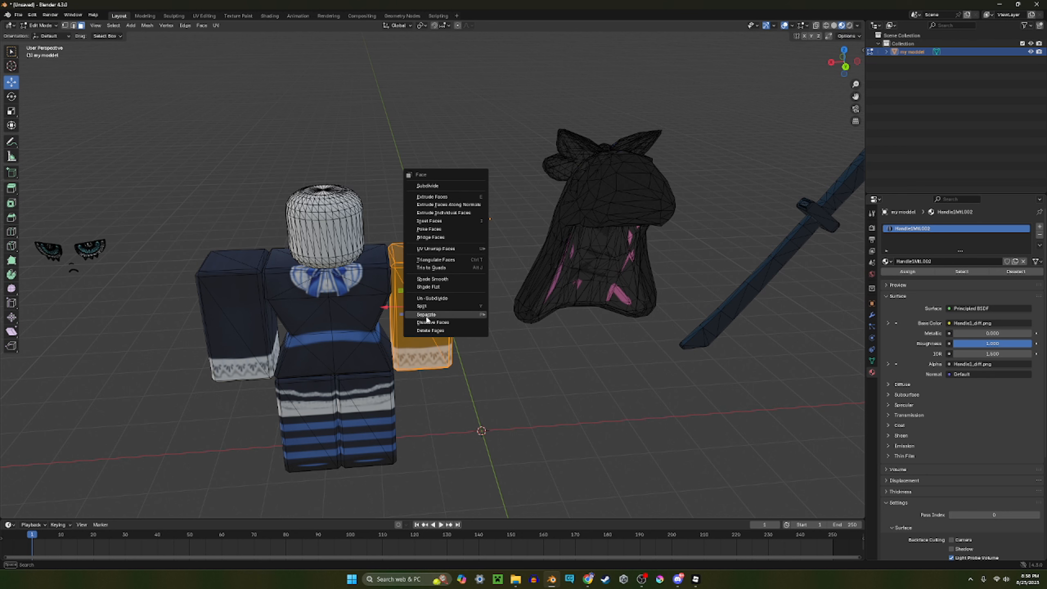
mouse_move(427, 318)
click(516, 314)
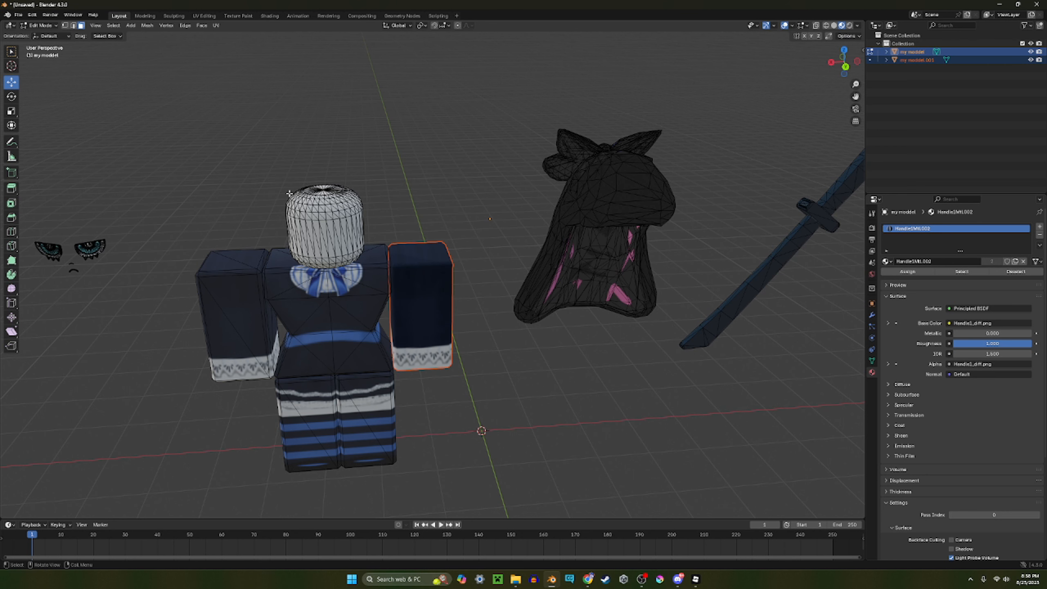
- Examine the separated body parts, hair and sword beside the white block rig
middle_drag(291, 199, 497, 349)
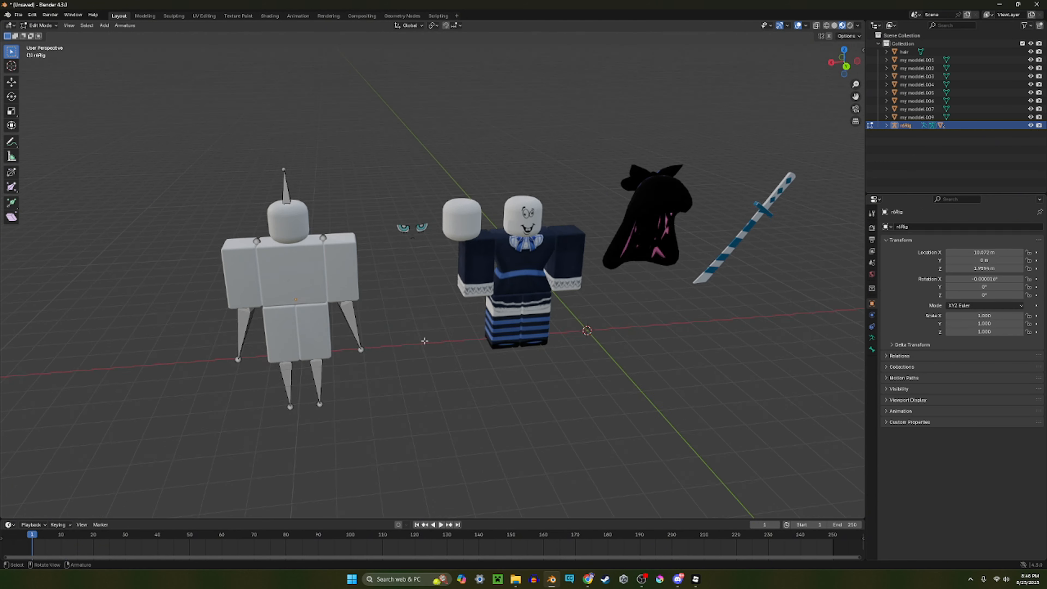
scroll(296, 149, up, 4)
shift+middle_drag(503, 148, 295, 149)
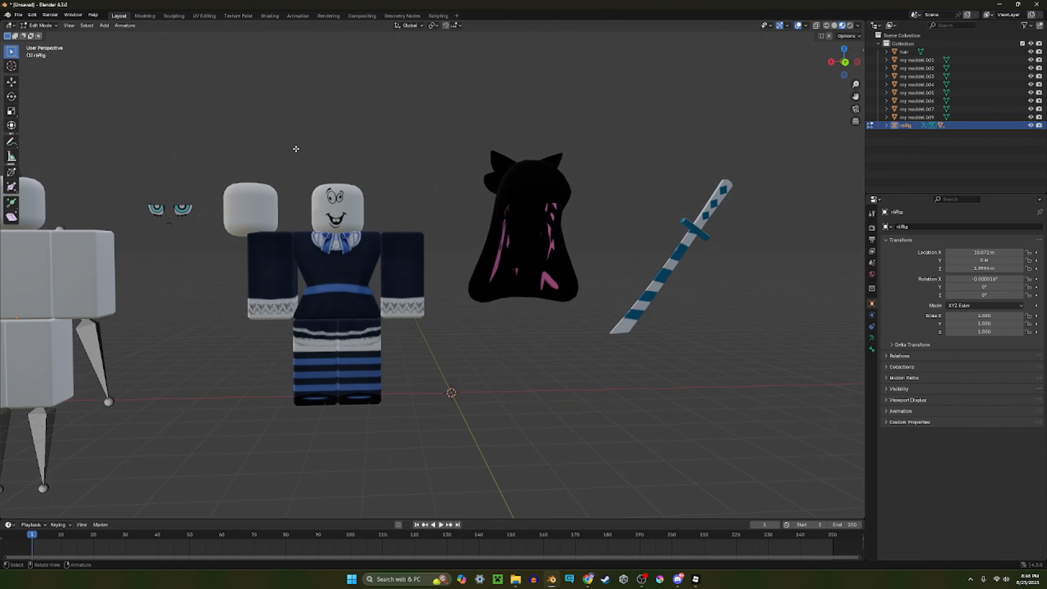
shift+middle_drag(544, 229, 324, 234)
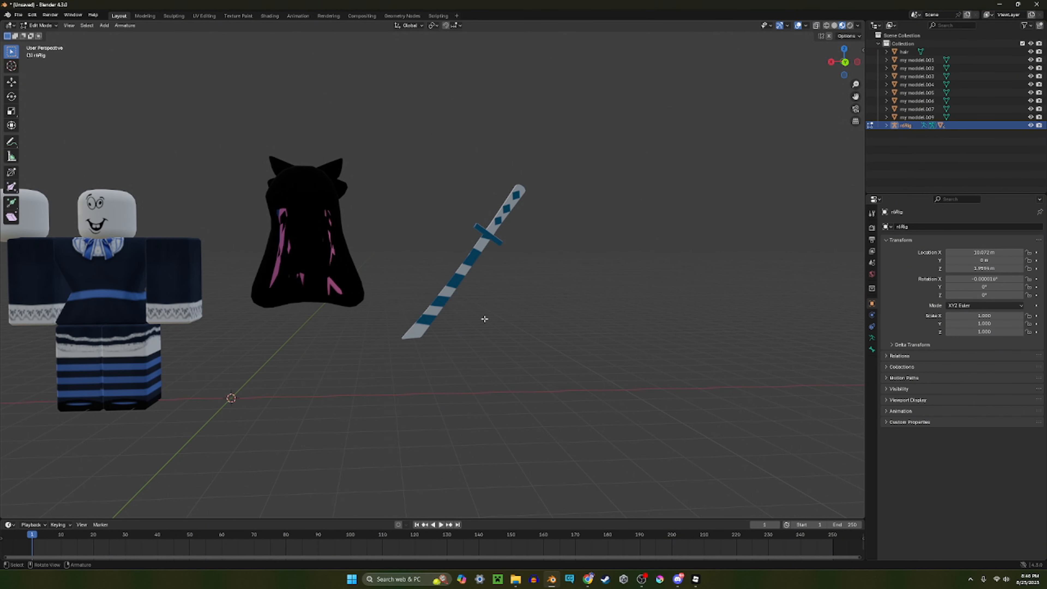
scroll(484, 319, up, 5)
middle_drag(484, 319, 521, 265)
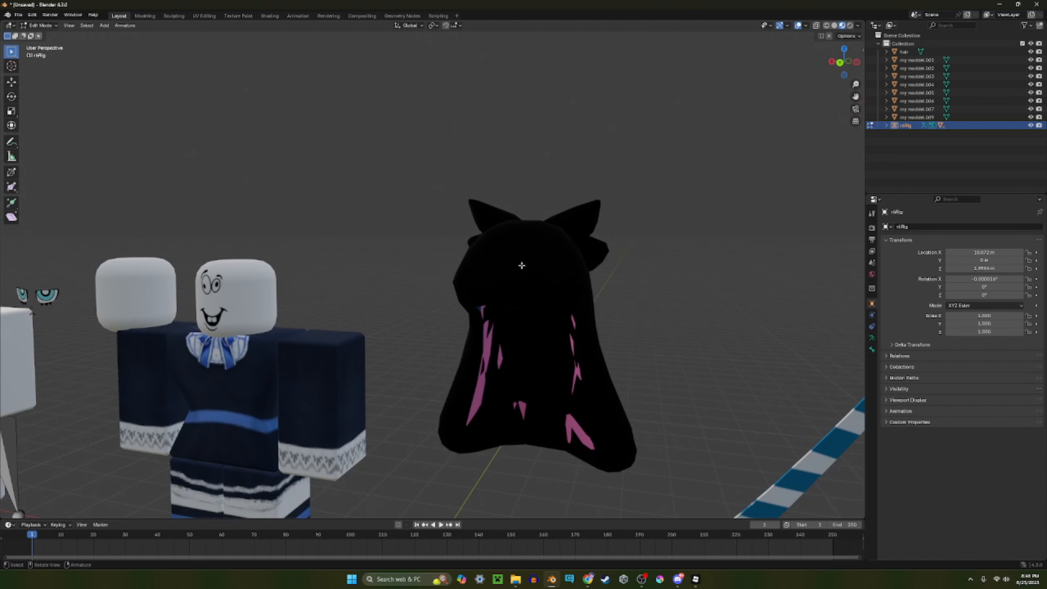
scroll(517, 280, down, 1)
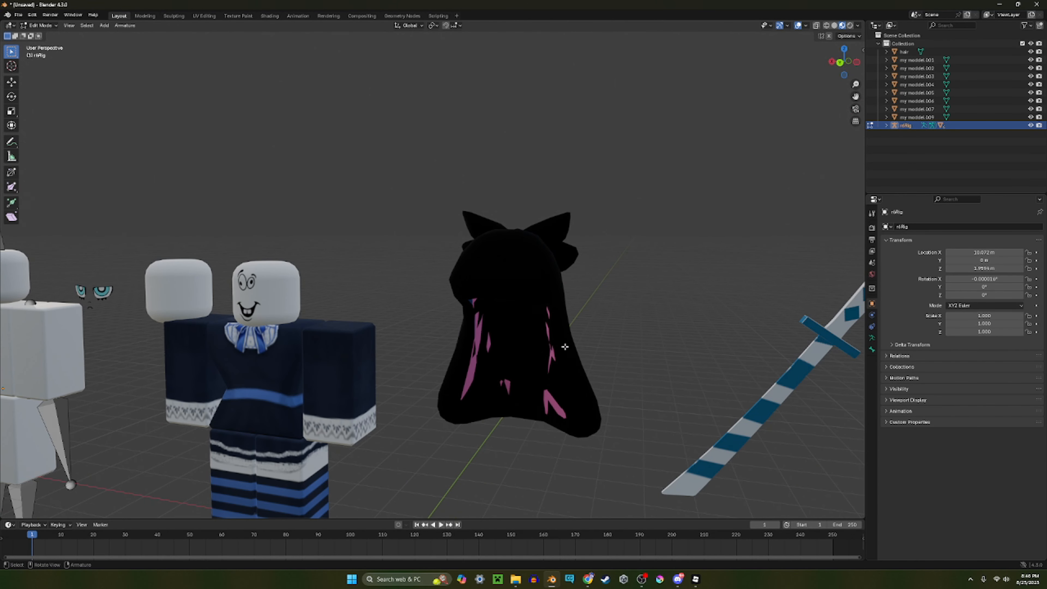
middle_drag(564, 347, 515, 322)
- Delete the two arm end bones of the white rig's armature in Edit Mode
click(49, 26)
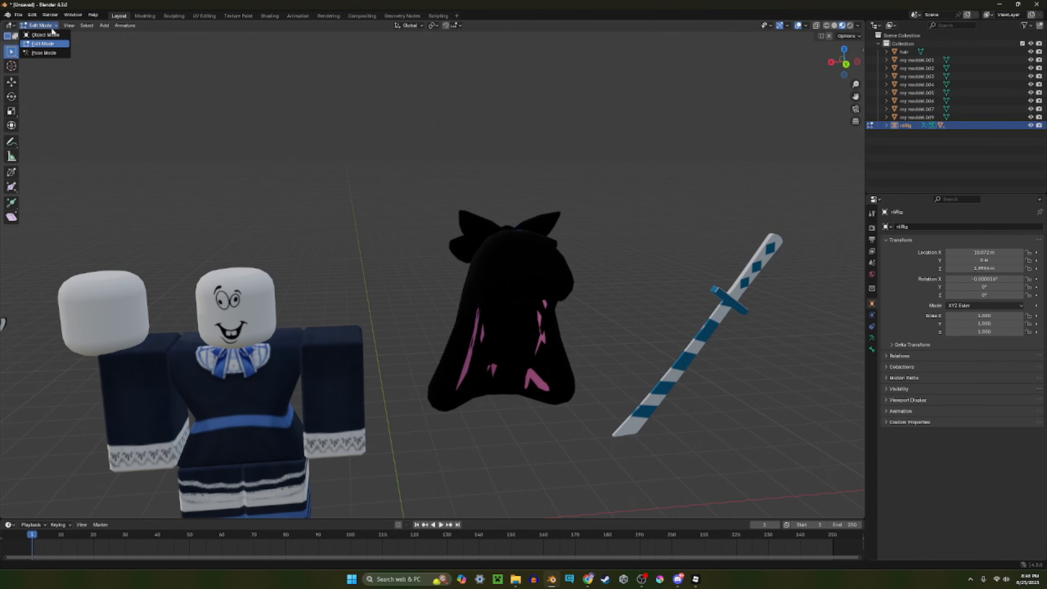
click(46, 46)
scroll(449, 200, down, 1)
shift+middle_drag(358, 215, 507, 209)
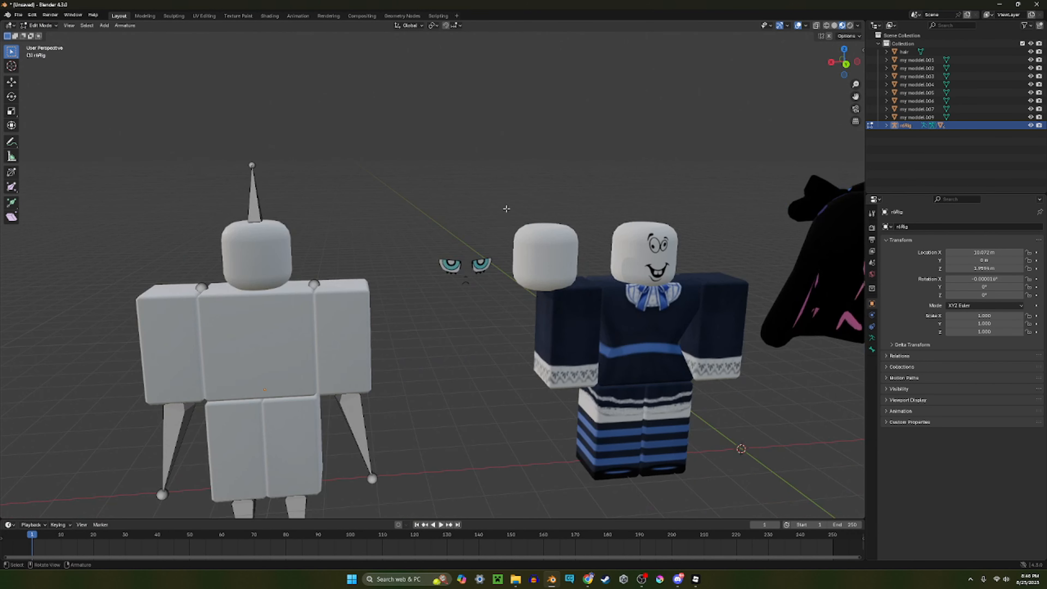
click(354, 435)
scroll(354, 434, down, 2)
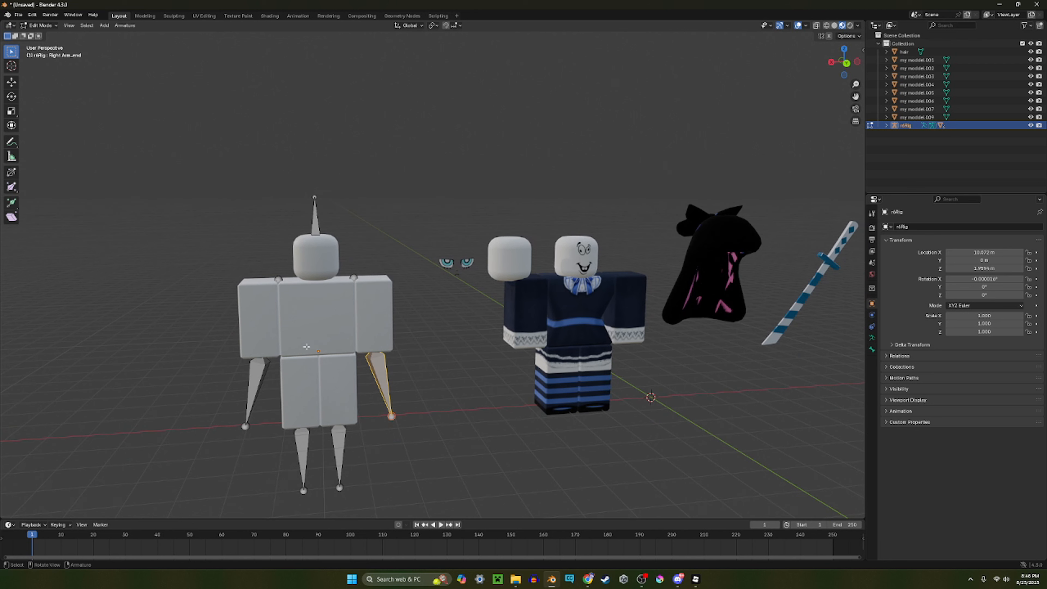
key(x)
click(288, 348)
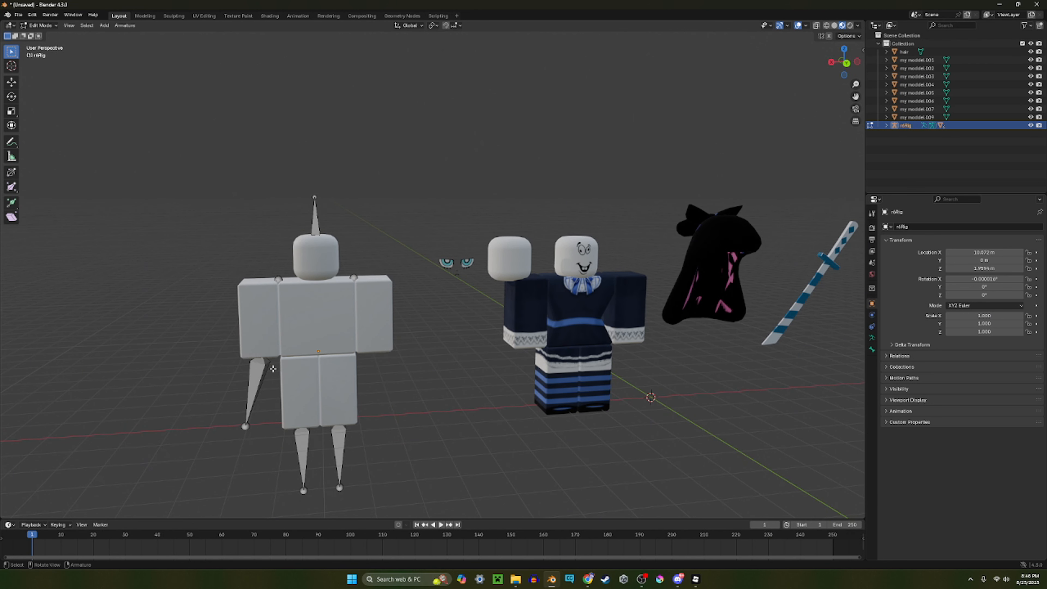
click(258, 374)
key(x)
click(252, 375)
- Delete the armature's two leg end bones and its head end bone
click(293, 435)
key(x)
click(292, 436)
click(339, 446)
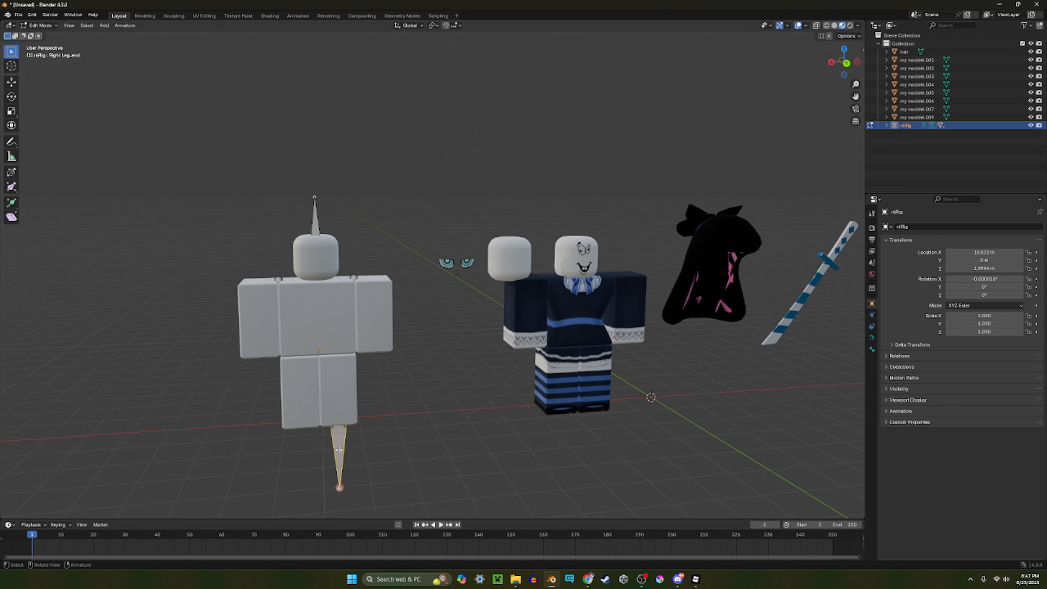
key(x)
click(338, 448)
click(322, 214)
key(x)
click(321, 211)
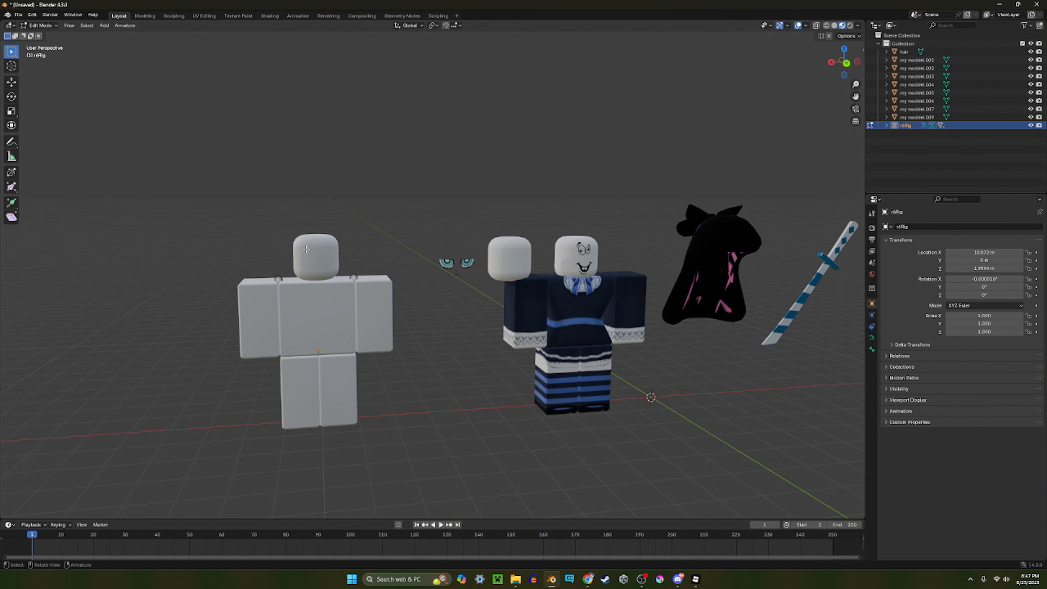
- Return to Object Mode and, from the back view, delete the white rig's torso mesh and the arm mesh nearest the character
click(33, 26)
click(39, 33)
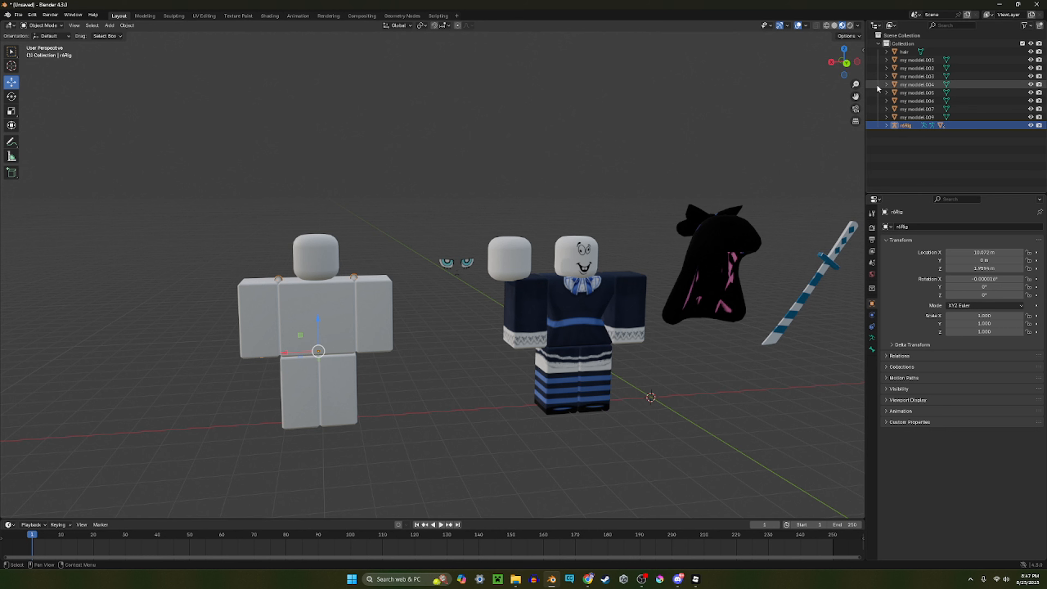
click(847, 63)
click(364, 308)
key(x)
click(362, 308)
click(339, 304)
key(Delete)
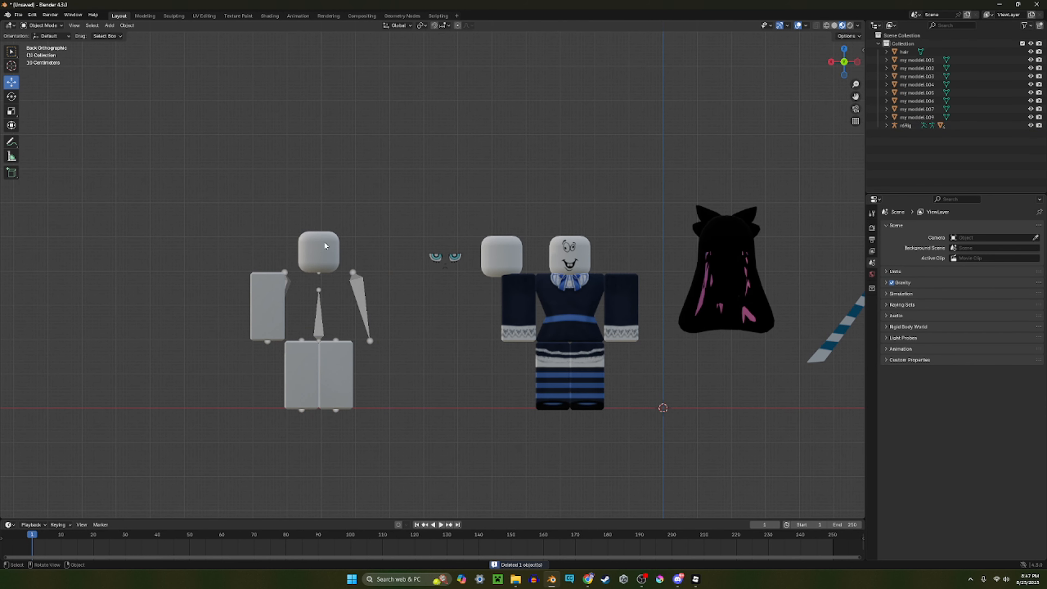
- Delete the white rig's head, remaining arm and leg meshes, leaving only the armature
click(325, 243)
key(Delete)
click(270, 308)
key(Delete)
click(303, 373)
key(Delete)
- Move the armature about -7.946 m along the X axis so its bones line up with the textured character
click(319, 332)
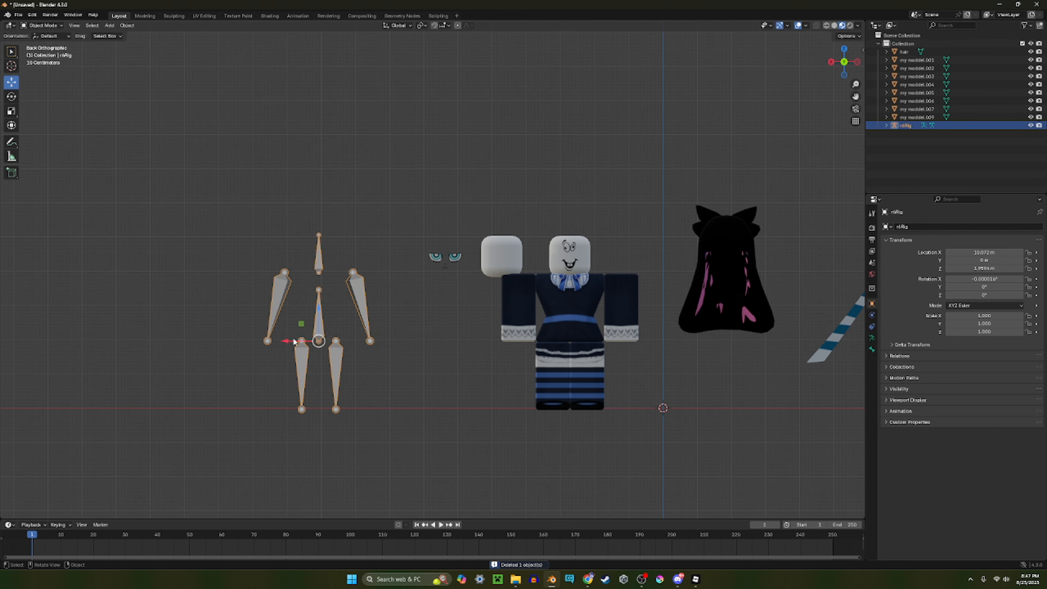
key(g)
key(x)
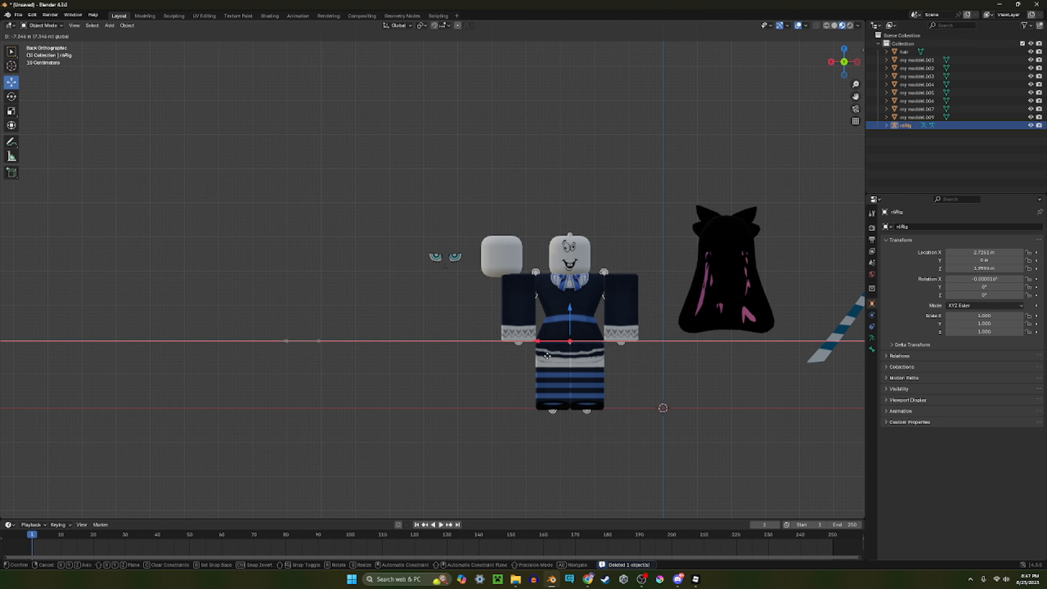
click(547, 355)
- Enable In Front in the armature's viewport display settings
click(872, 338)
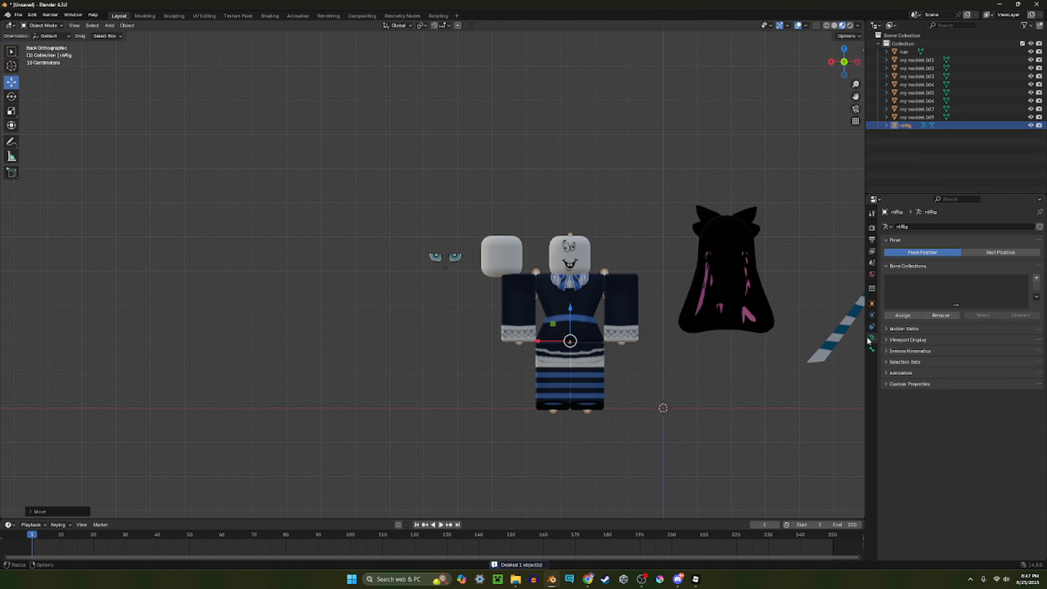
click(915, 340)
click(967, 391)
scroll(642, 214, up, 2)
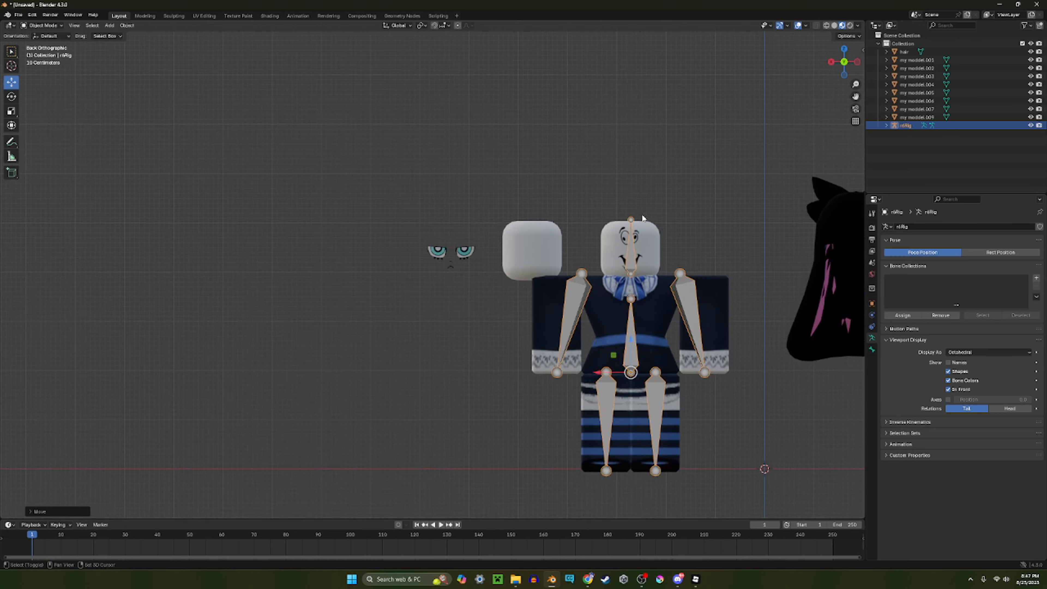
shift+middle_drag(643, 214, 424, 219)
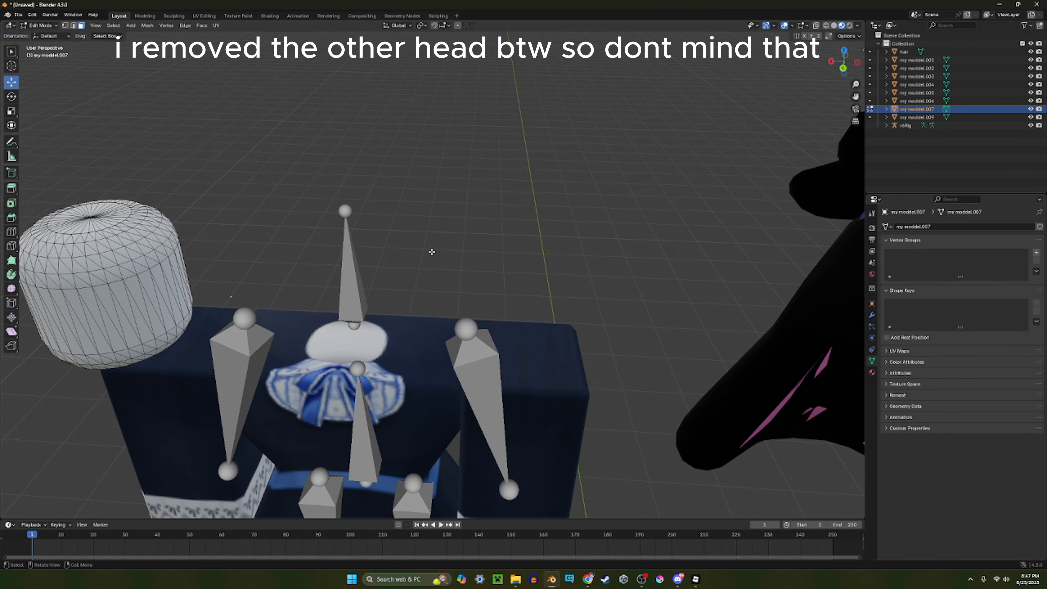
- Move the entire head mesh along the X axis onto the character's neck and return to Object Mode
middle_drag(288, 289, 255, 272)
scroll(256, 272, down, 2)
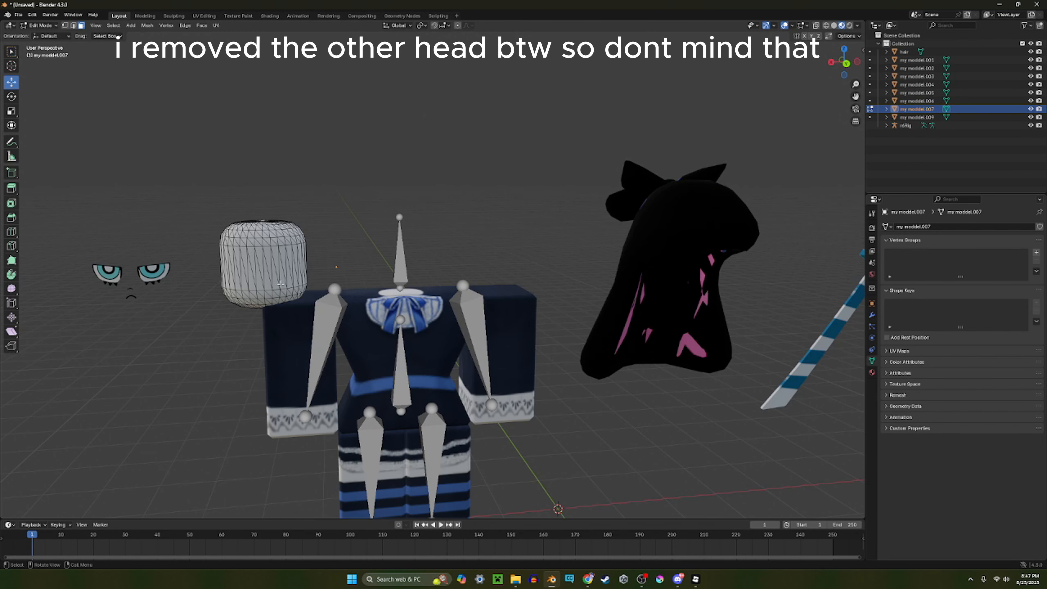
key(a)
drag(235, 269, 368, 266)
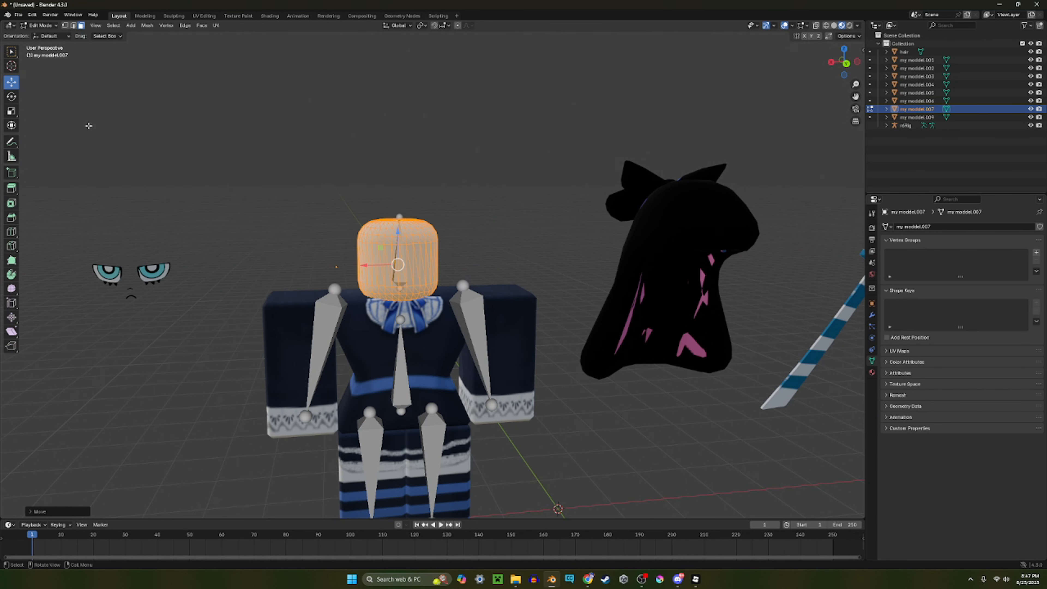
click(43, 25)
click(41, 35)
- Move the detached eyes-and-mouth face mesh along the X axis onto the front of the head
click(137, 281)
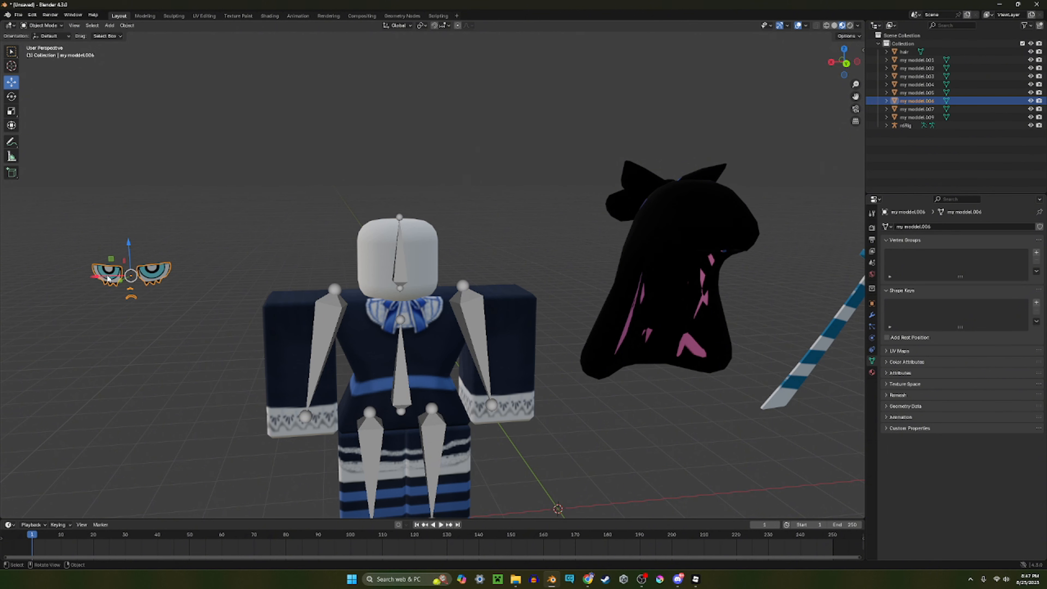
drag(108, 278, 396, 275)
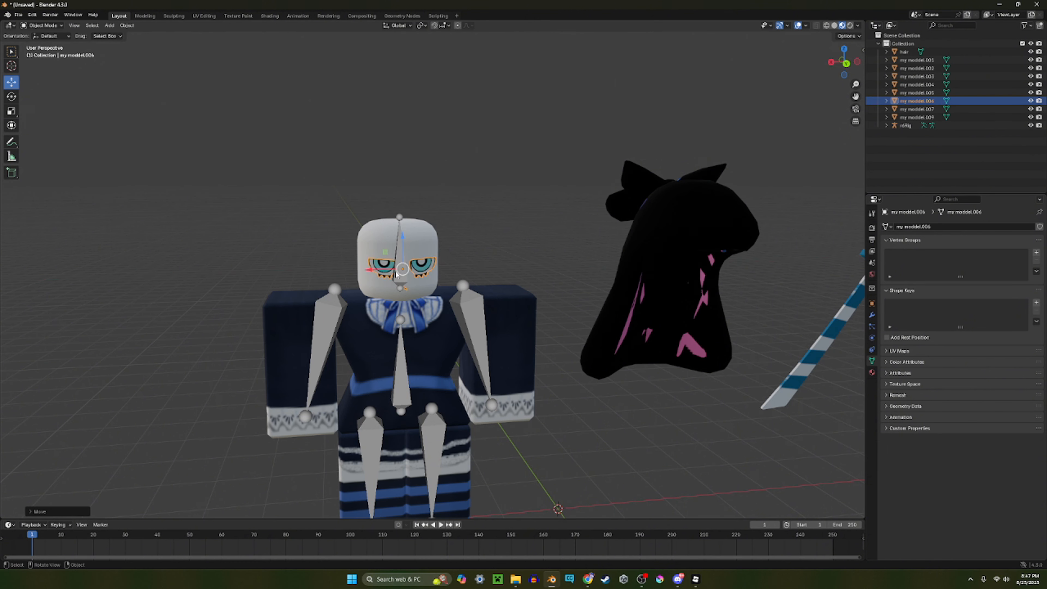
middle_drag(397, 274, 406, 231)
- Move the hair mesh onto the character's head and adjust its position until it sits centred around the face
click(492, 178)
click(663, 208)
drag(637, 232, 360, 263)
middle_drag(362, 263, 477, 283)
drag(477, 223, 462, 230)
middle_drag(463, 230, 378, 232)
scroll(378, 233, up, 3)
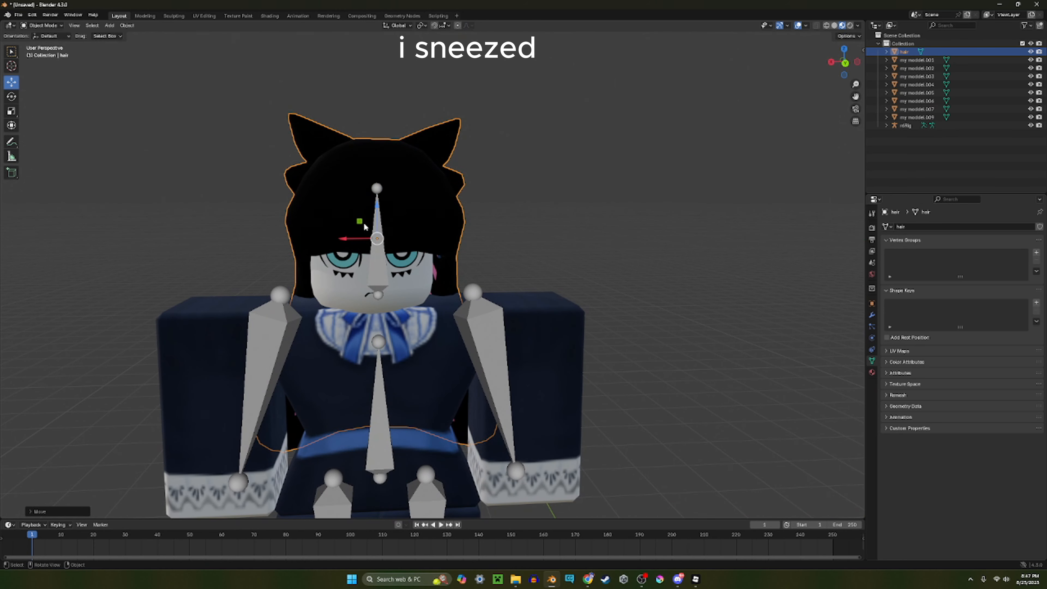
drag(364, 226, 359, 226)
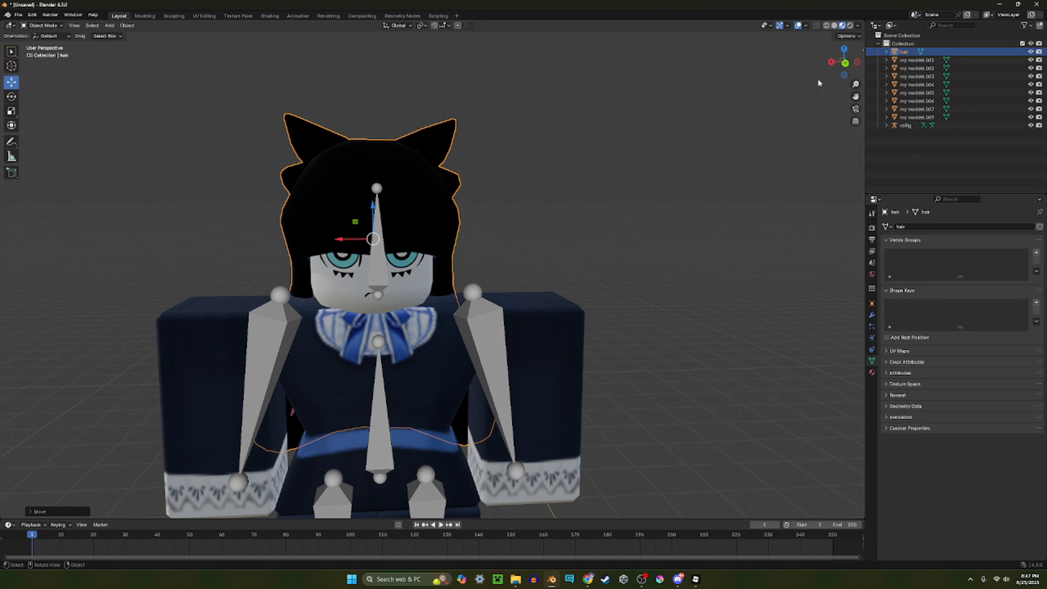
click(844, 63)
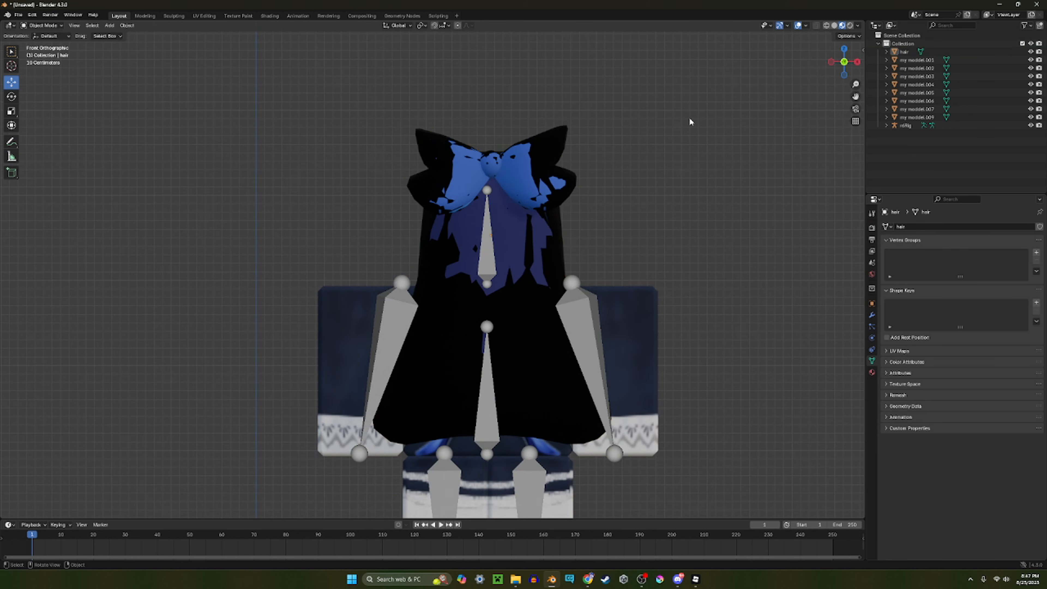
middle_drag(551, 231, 450, 262)
scroll(606, 304, down, 3)
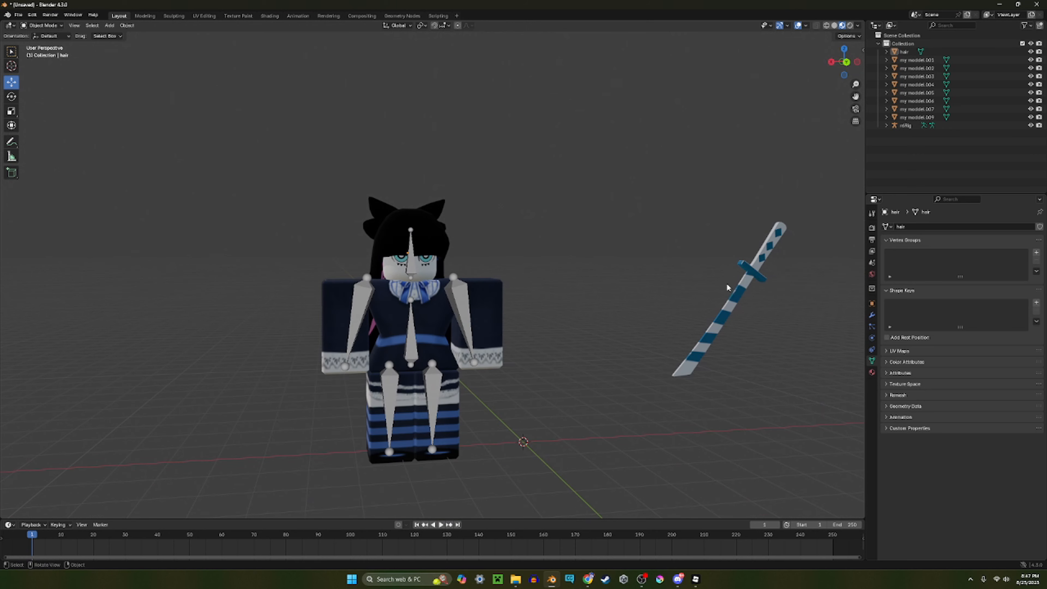
- Move the sword along the X axis so it sits diagonally across the character's back
click(728, 287)
key(g)
key(x)
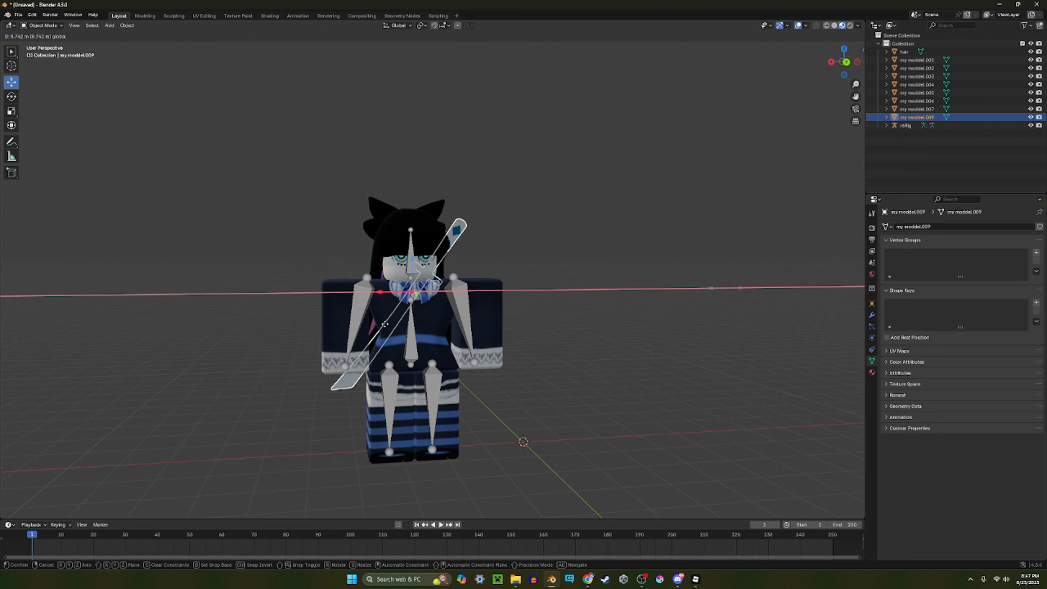
click(384, 324)
- Select all objects and shift them along the X axis to centre the character at the world origin
key(a)
key(KP_1)
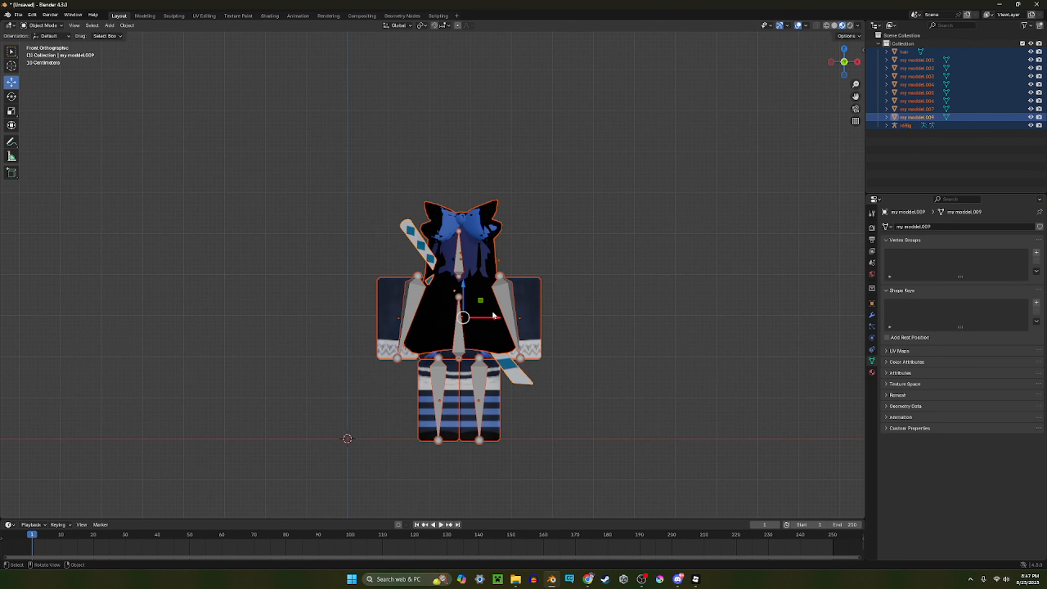
key(g)
click(377, 316)
key(ctrl+z)
drag(489, 319, 377, 324)
click(531, 323)
- Select the armature and switch it to Pose Mode
middle_drag(531, 323, 654, 355)
scroll(658, 368, up, 5)
click(525, 329)
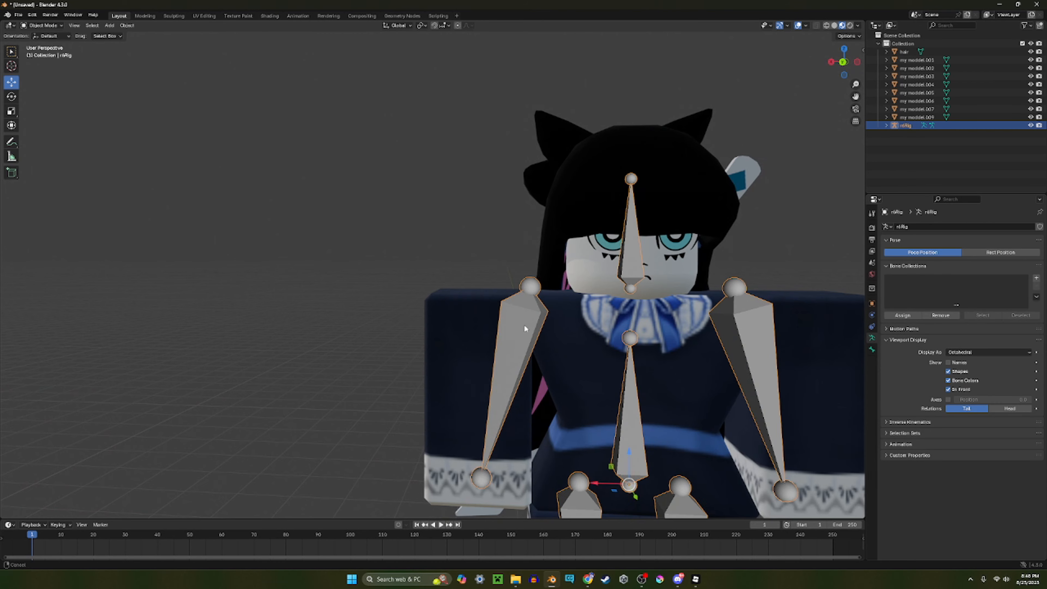
shift+middle_drag(524, 329, 399, 282)
click(43, 25)
click(50, 53)
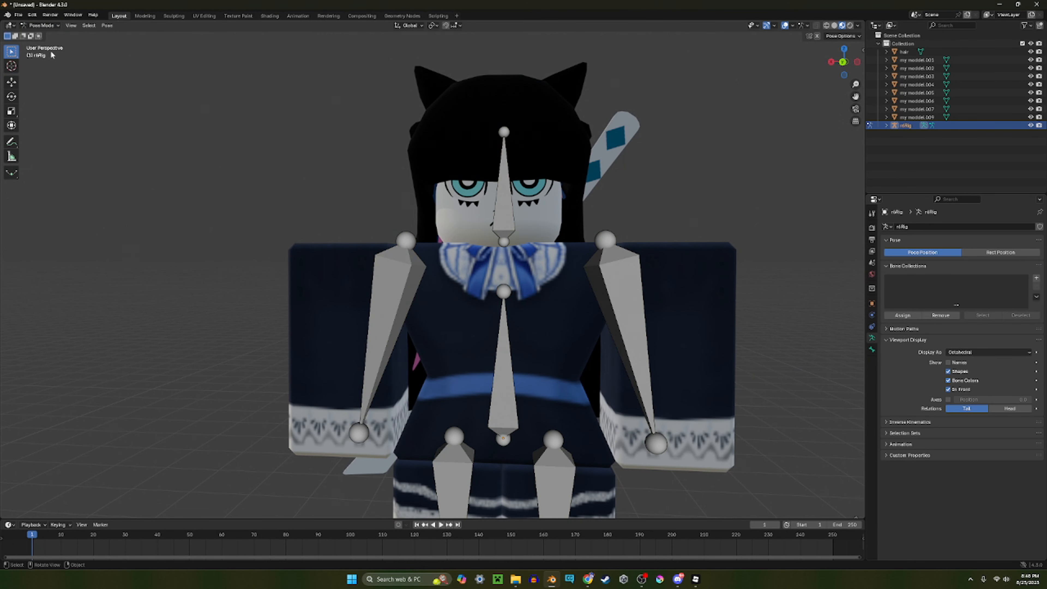
- Make the Left Arm bone active in Pose Mode and parent the left arm mesh to it in Object Mode with the Bone option
click(395, 271)
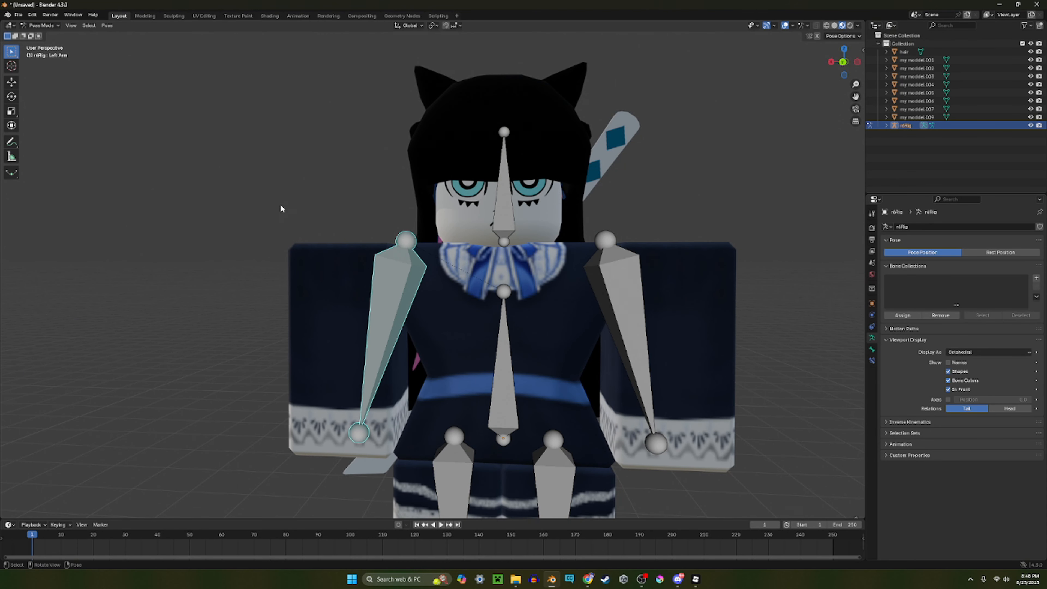
click(43, 25)
click(46, 35)
click(346, 278)
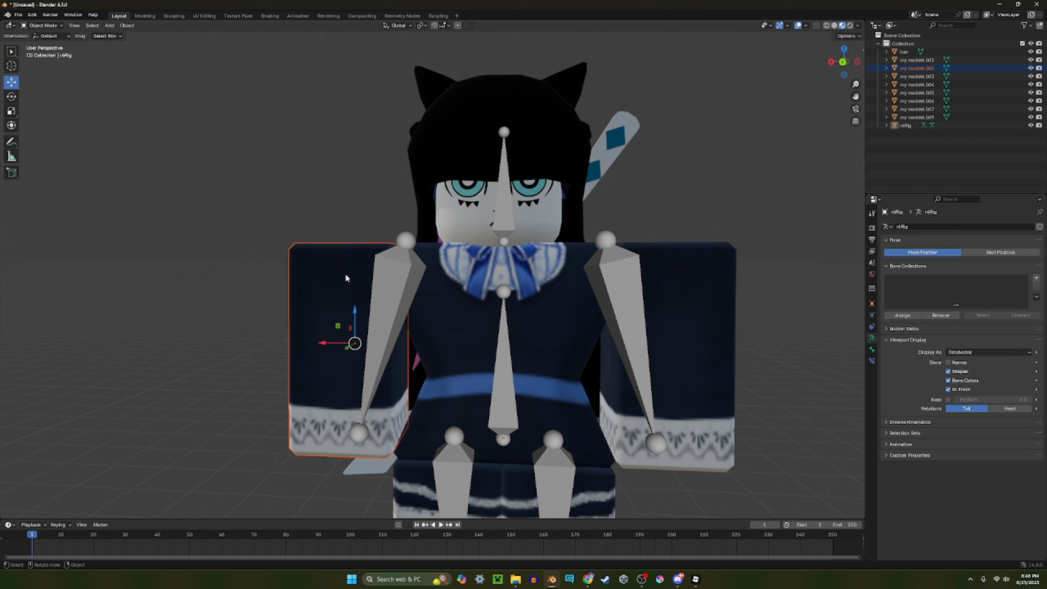
middle_drag(388, 292, 410, 281)
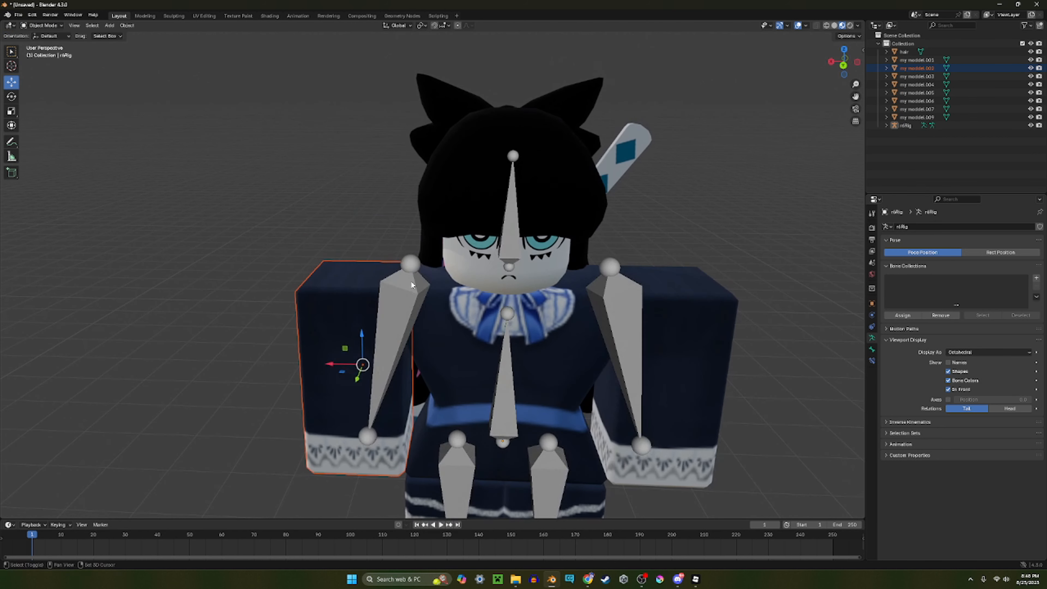
shift+click(404, 285)
key(ctrl+p)
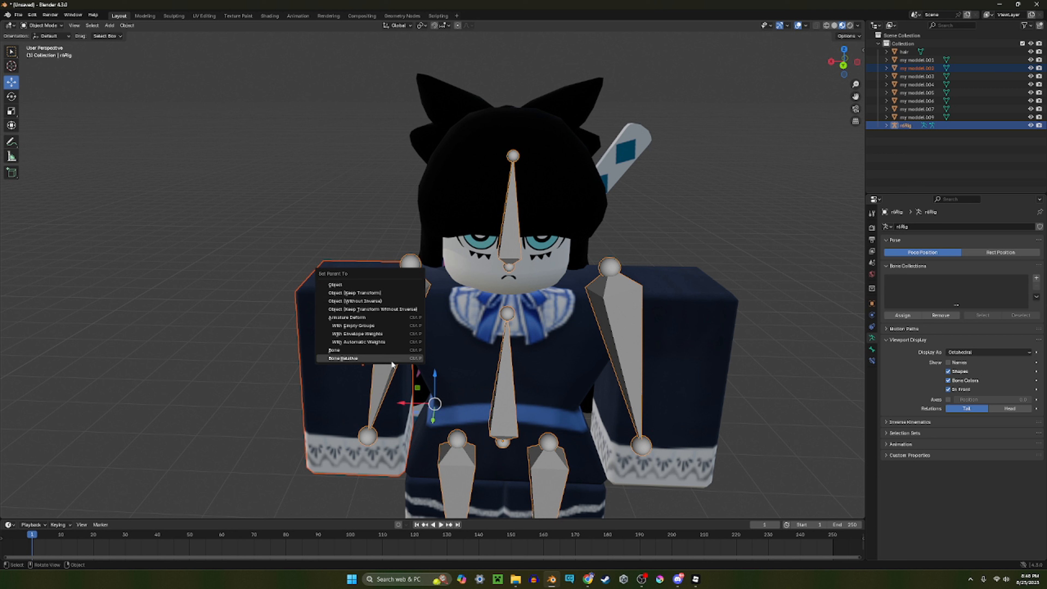
click(360, 308)
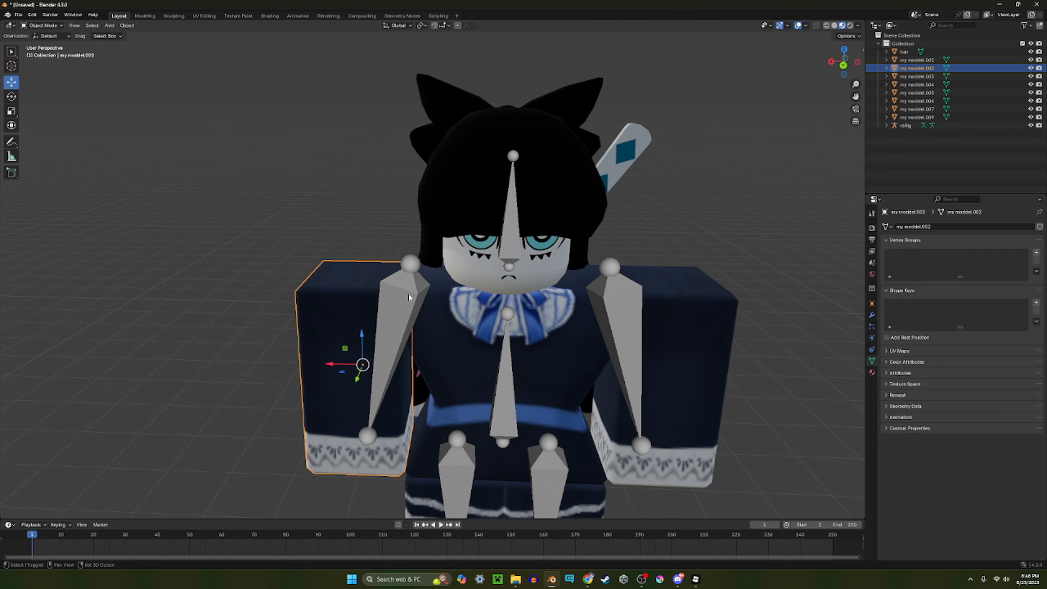
key(ctrl+p)
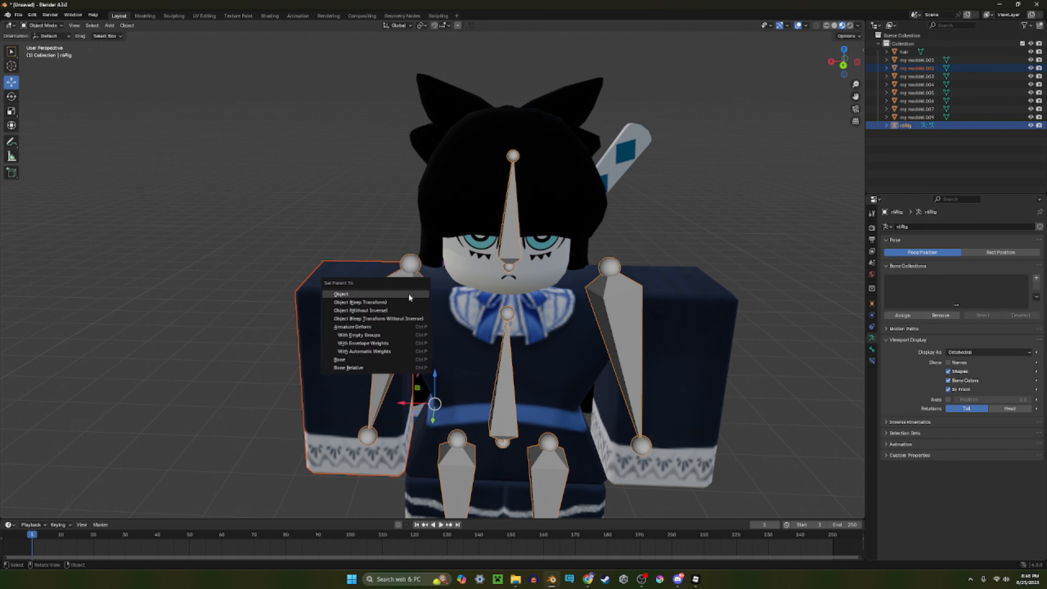
click(362, 359)
- Test-rotate the Left Arm bone in Pose Mode and undo the rotation
click(42, 25)
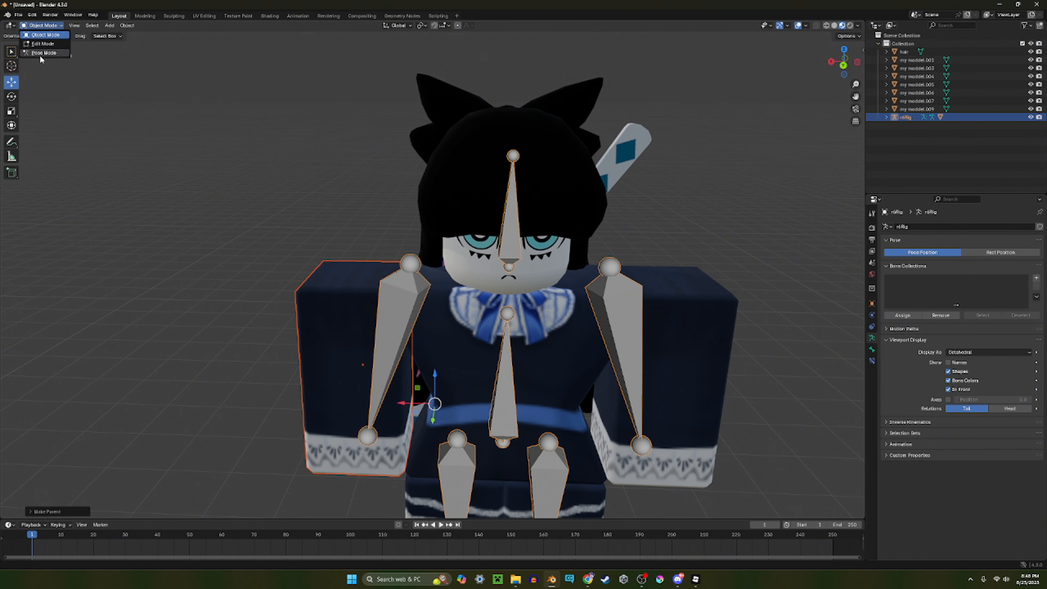
click(41, 53)
key(r)
key(r)
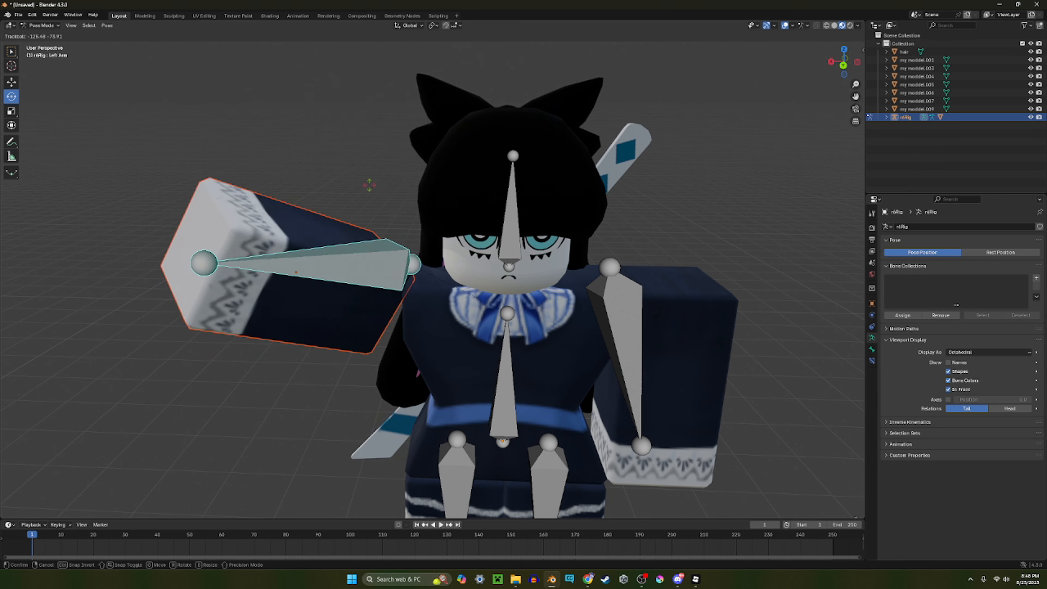
click(370, 185)
key(ctrl+z)
- Return to Object Mode and parent the torso mesh to the armature without changing the active bone
scroll(536, 233, down, 2)
click(676, 269)
middle_drag(520, 295, 506, 275)
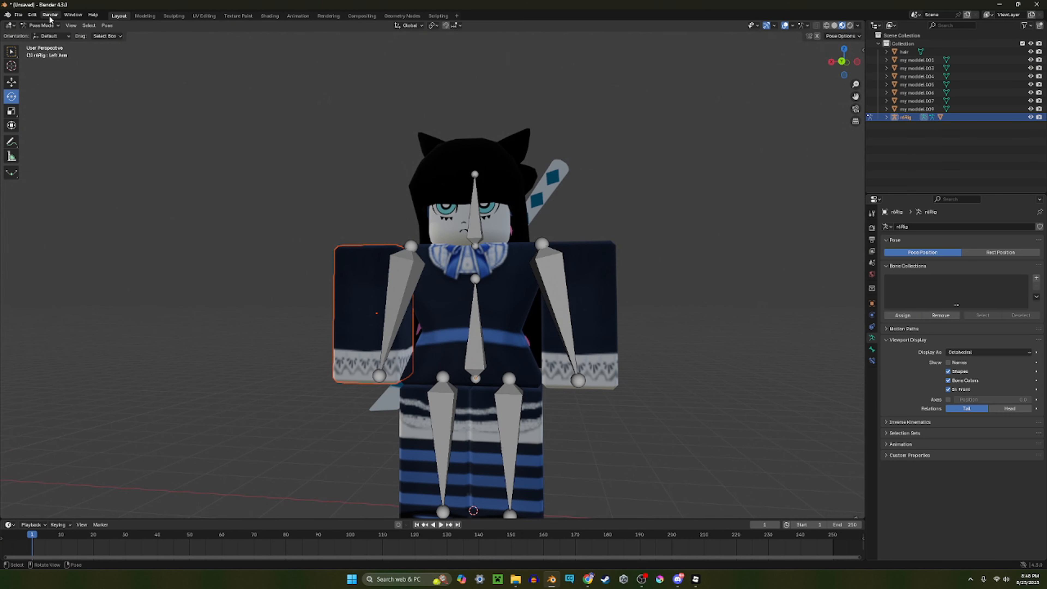
click(44, 26)
click(45, 34)
click(459, 335)
shift+click(474, 330)
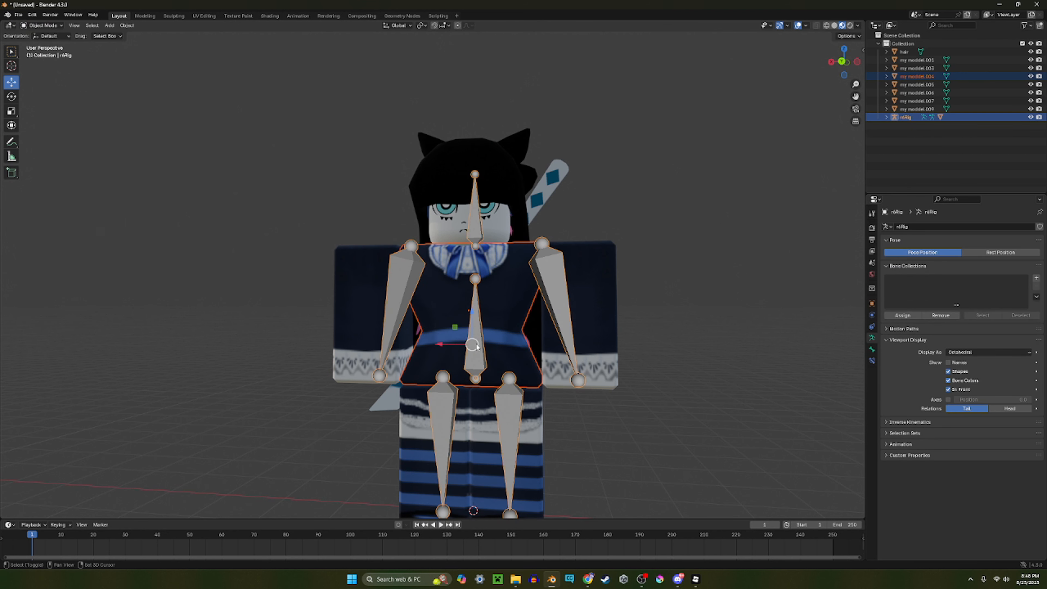
key(ctrl+p)
click(413, 328)
- Try rotating the torso and left arm bones in Pose Mode and undo those changes
click(41, 26)
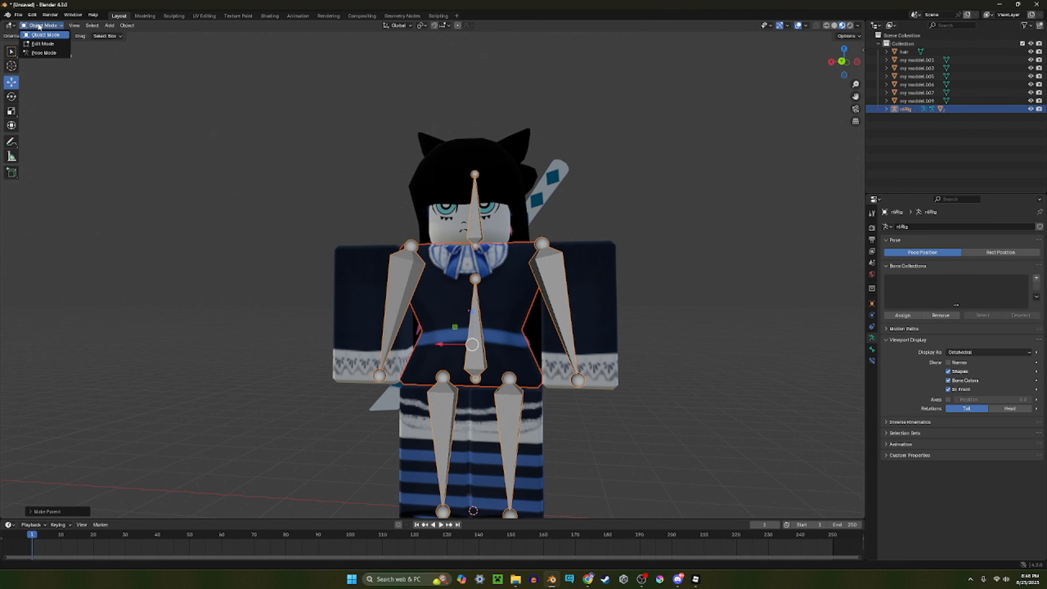
click(45, 54)
click(489, 361)
mouse_move(488, 361)
mouse_down()
mouse_move(462, 298)
mouse_move(480, 356)
mouse_up()
key(ctrl+z)
click(407, 318)
drag(412, 268, 360, 271)
key(ctrl+z)
key(ctrl+z)
key(ctrl+z)
key(ctrl+z)
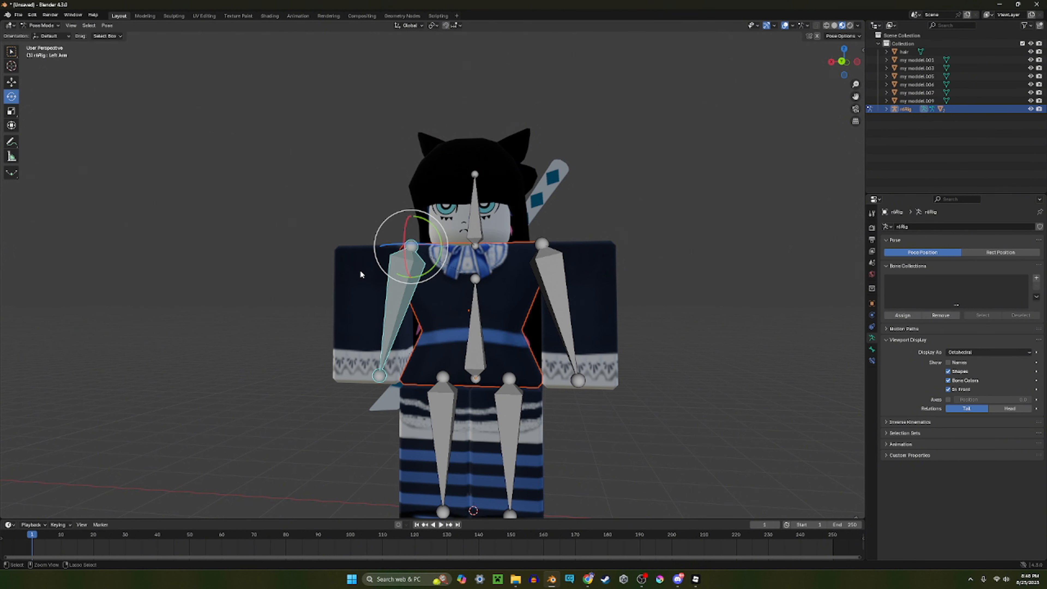
- Clear the torso mesh's parent in Object Mode
click(46, 26)
click(47, 36)
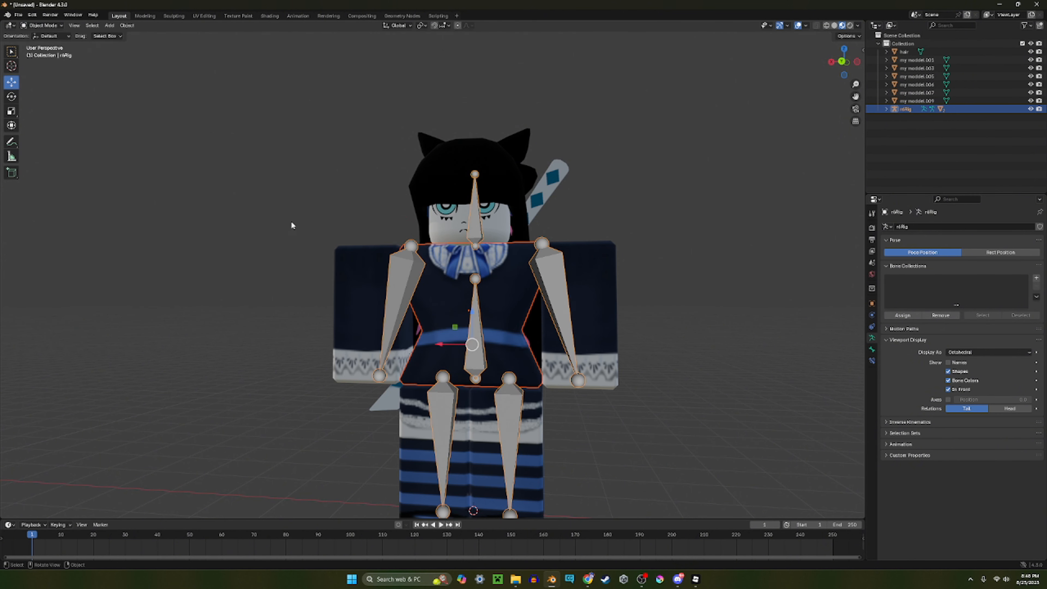
click(429, 307)
key(alt+p)
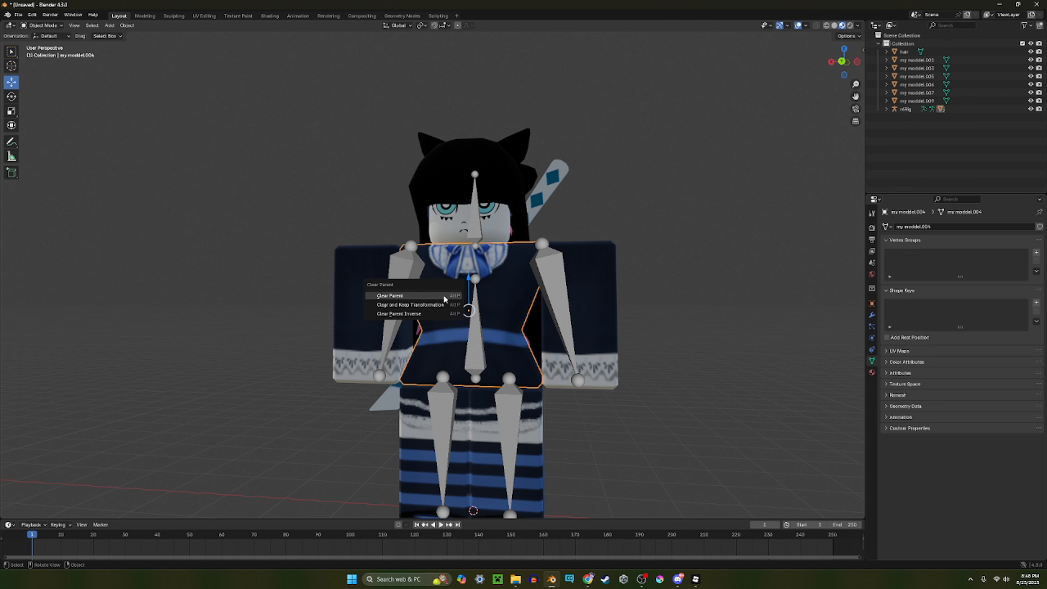
click(444, 300)
- Make the Torso bone active in Edit Mode and parent the torso mesh to it in Object Mode with the Bone option
click(468, 370)
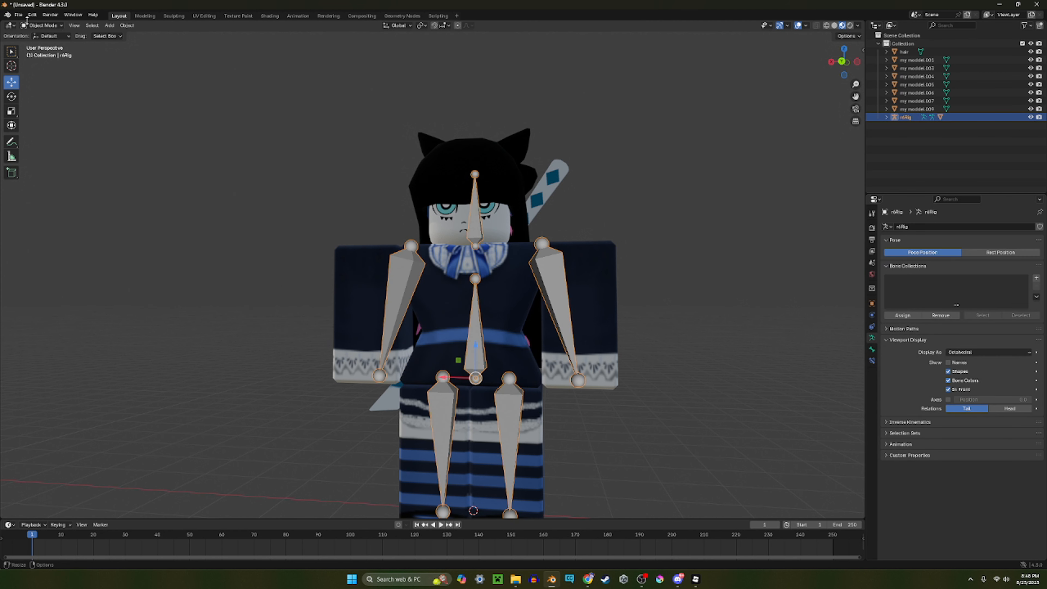
click(41, 25)
click(45, 45)
click(474, 335)
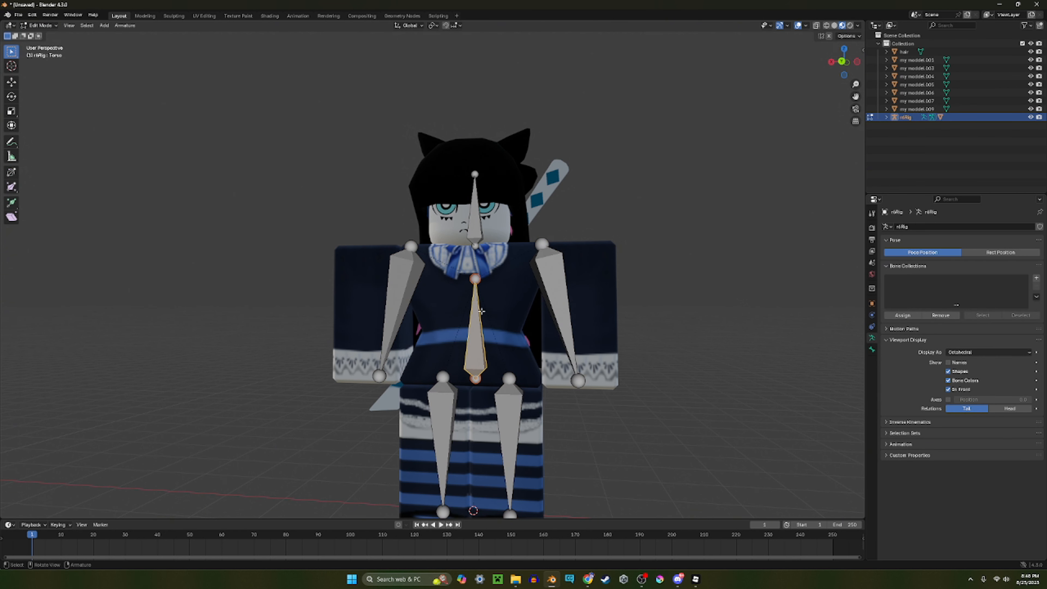
scroll(475, 373, up, 1)
click(40, 26)
click(43, 37)
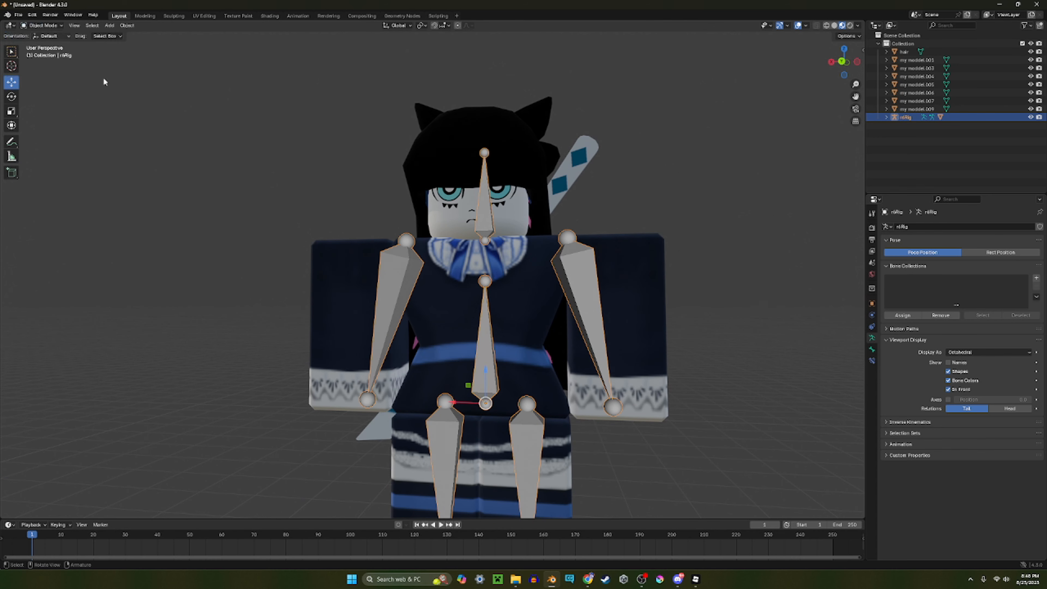
click(446, 340)
shift+click(493, 356)
key(ctrl+p)
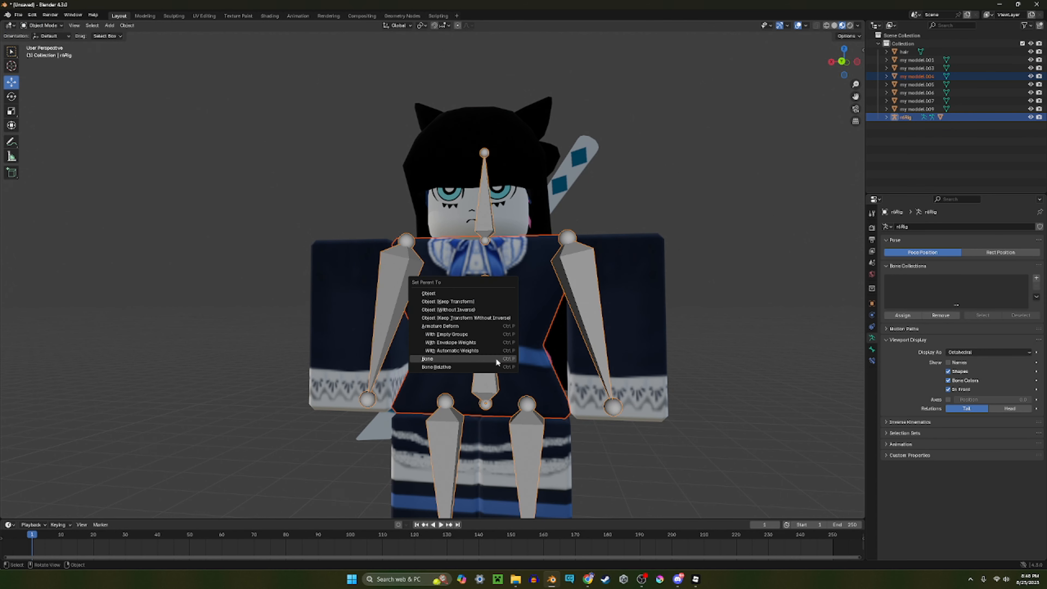
click(496, 357)
- Make the Head bone active in Pose Mode and parent the hair and head meshes to it in Object Mode
click(40, 26)
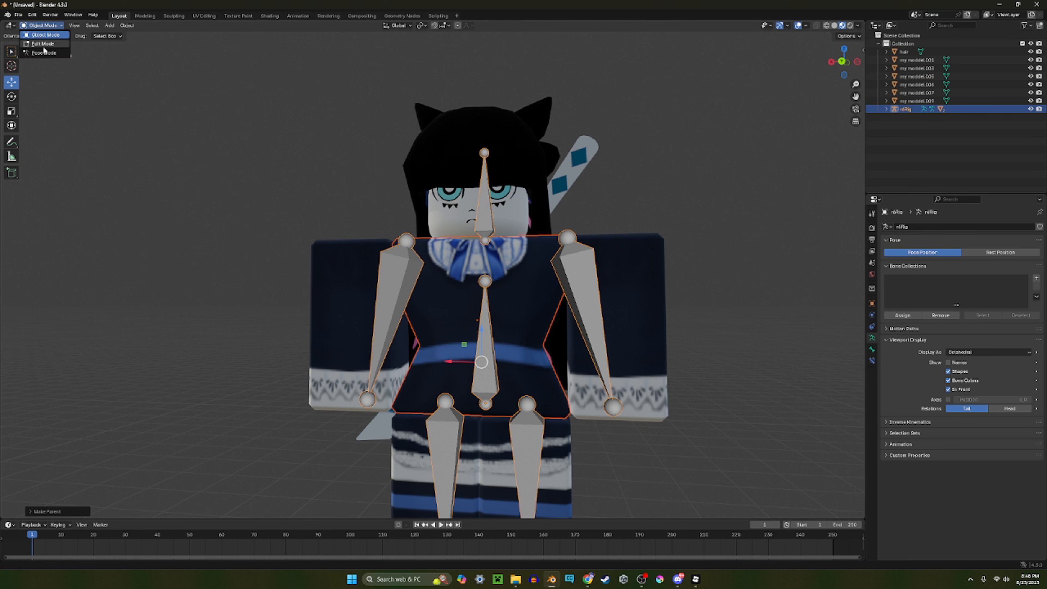
click(43, 54)
click(484, 207)
click(45, 26)
click(44, 37)
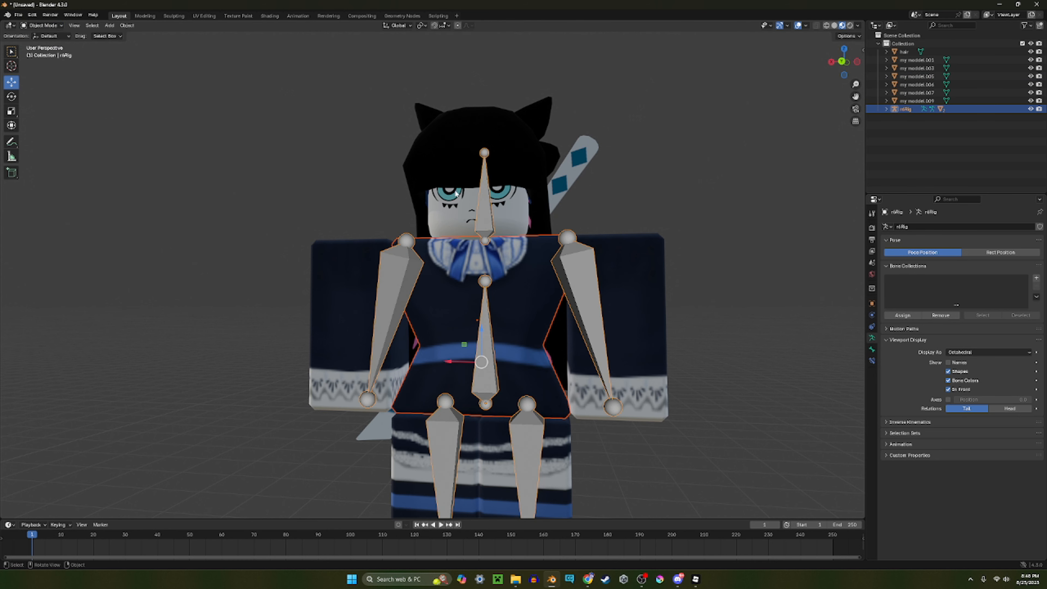
click(453, 165)
shift+click(450, 195)
shift+click(454, 217)
shift+click(482, 208)
key(ctrl+p)
click(471, 214)
- Parent the sword and the right arm mesh to the armature's bones
click(575, 162)
key(ctrl+p)
click(583, 289)
click(42, 26)
key(ctrl+p)
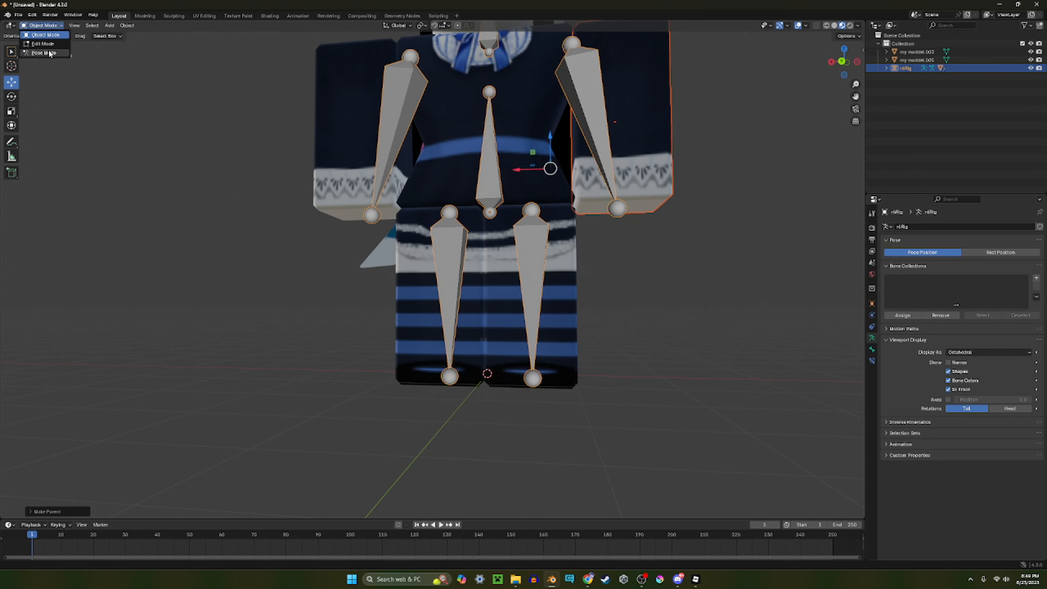
- Parent the left and right leg meshes to the armature's leg bones
click(49, 54)
key(ctrl+p)
click(556, 285)
shift+click(535, 273)
key(ctrl+p)
- Test-rotate the Left Leg bone in Pose Mode to check which leg meshes follow it
click(44, 26)
click(43, 53)
click(11, 97)
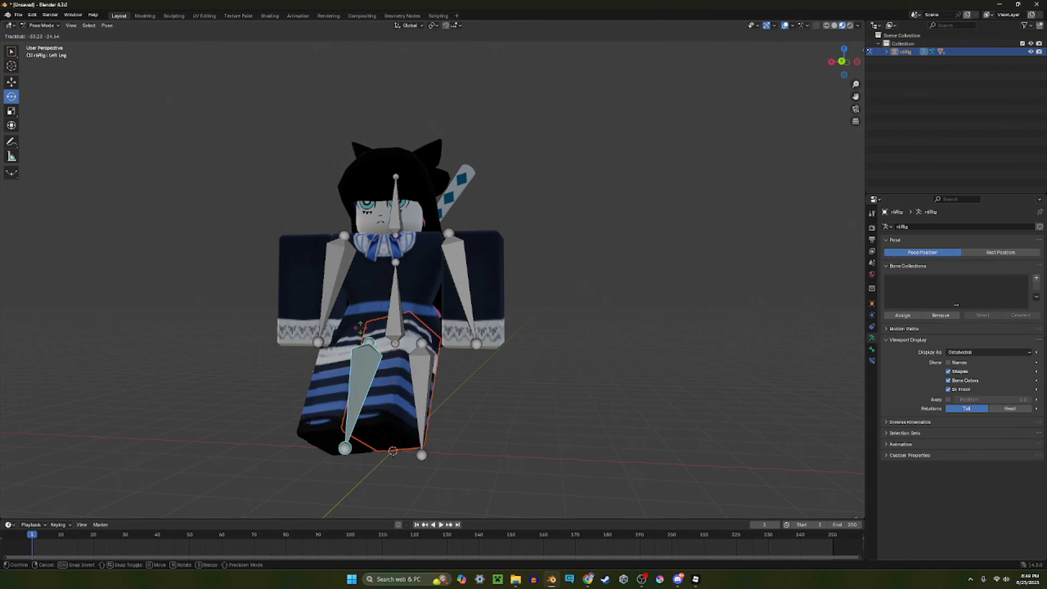
click(395, 211)
- Clear the right leg mesh's parent in Object Mode and parent the mesh to the armature's Right Leg bone
click(41, 25)
click(45, 35)
click(439, 396)
shift+middle_drag(439, 397, 538, 278)
key(alt+p)
click(521, 264)
click(544, 288)
shift+click(520, 268)
key(ctrl+p)
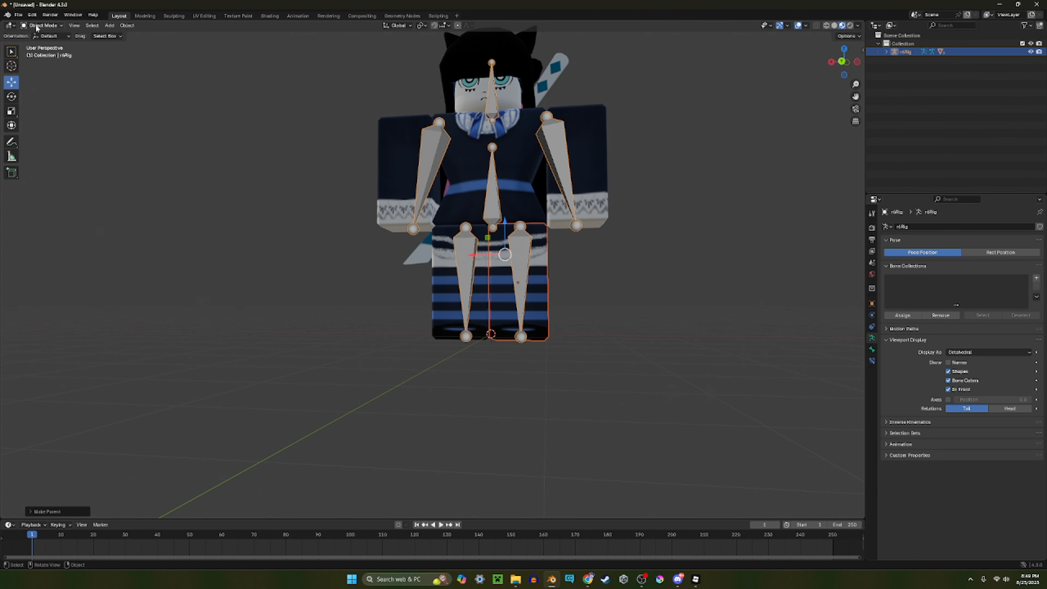
- Test-rotate the Right Leg bone in Pose Mode and undo the rotation
click(41, 26)
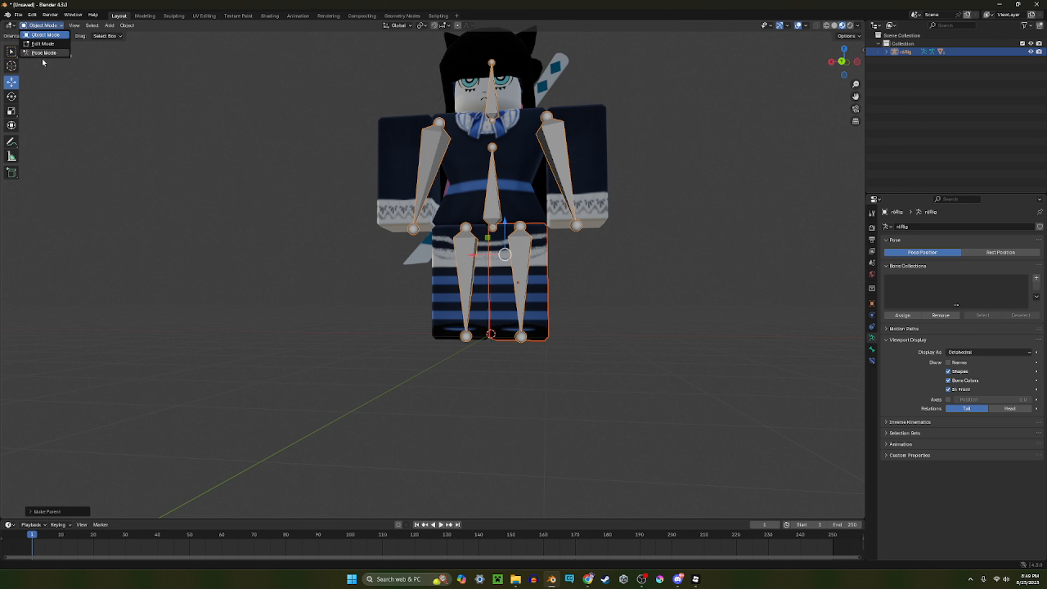
click(42, 25)
click(49, 54)
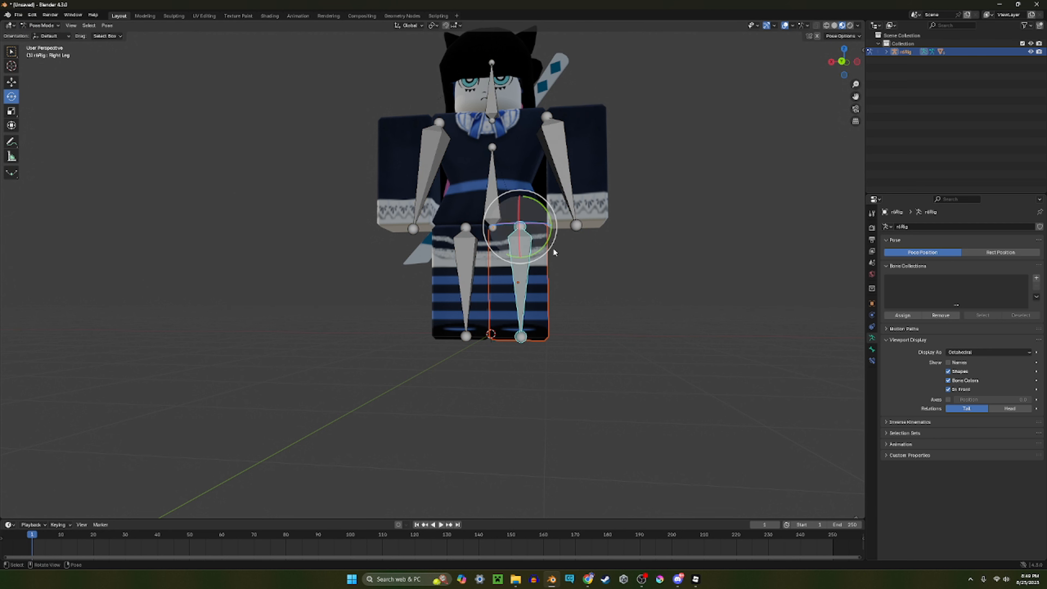
drag(553, 234, 586, 108)
shift+middle_drag(586, 107, 598, 166)
key(ctrl+z)
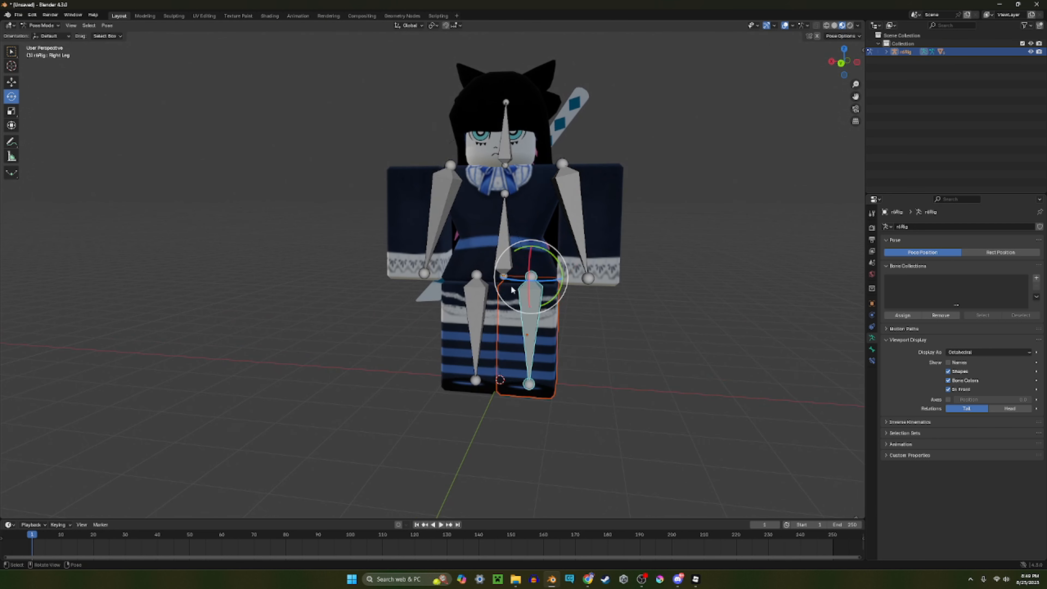
- Try rotating and moving the Torso bone to test how the torso follows it
click(505, 248)
drag(524, 246, 279, 298)
key(ctrl+z)
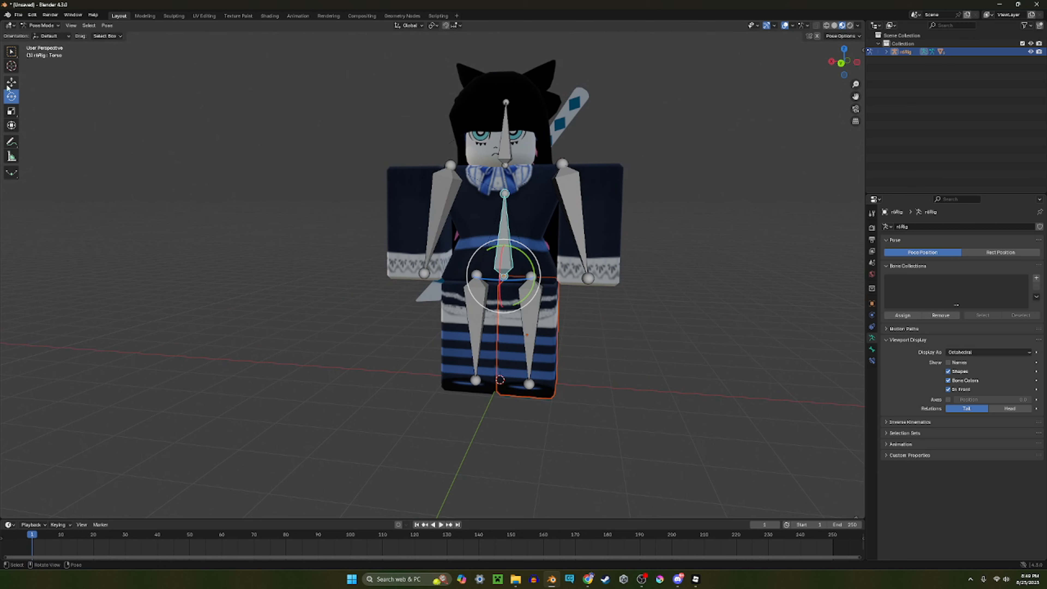
click(11, 85)
drag(477, 251, 460, 244)
middle_drag(532, 255, 539, 179)
scroll(602, 258, down, 2)
click(623, 254)
scroll(622, 254, up, 3)
click(37, 26)
- Save the project as MyRobloxAvatar.blend
click(18, 15)
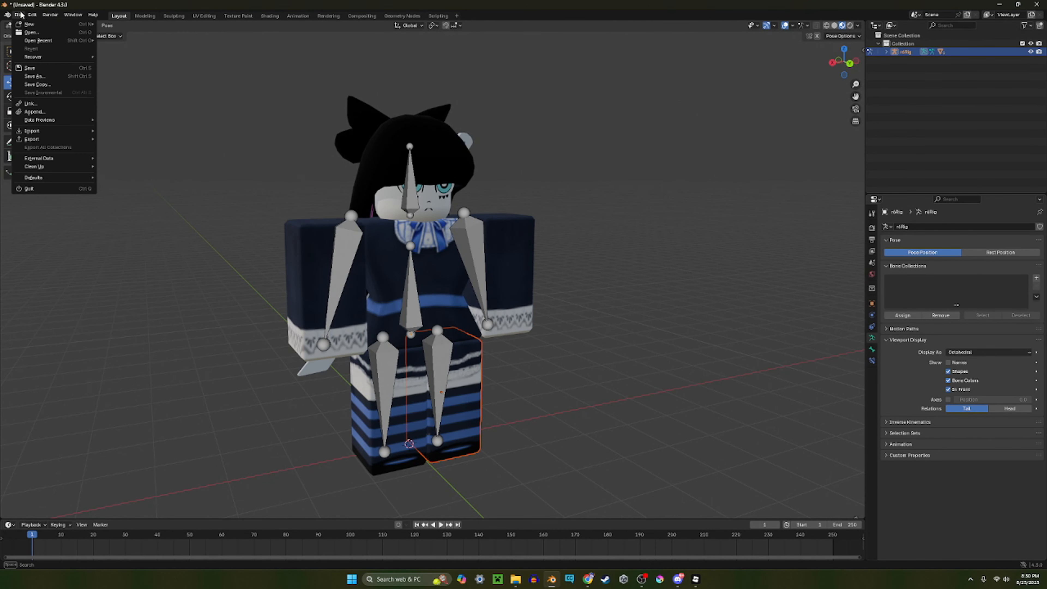
click(35, 76)
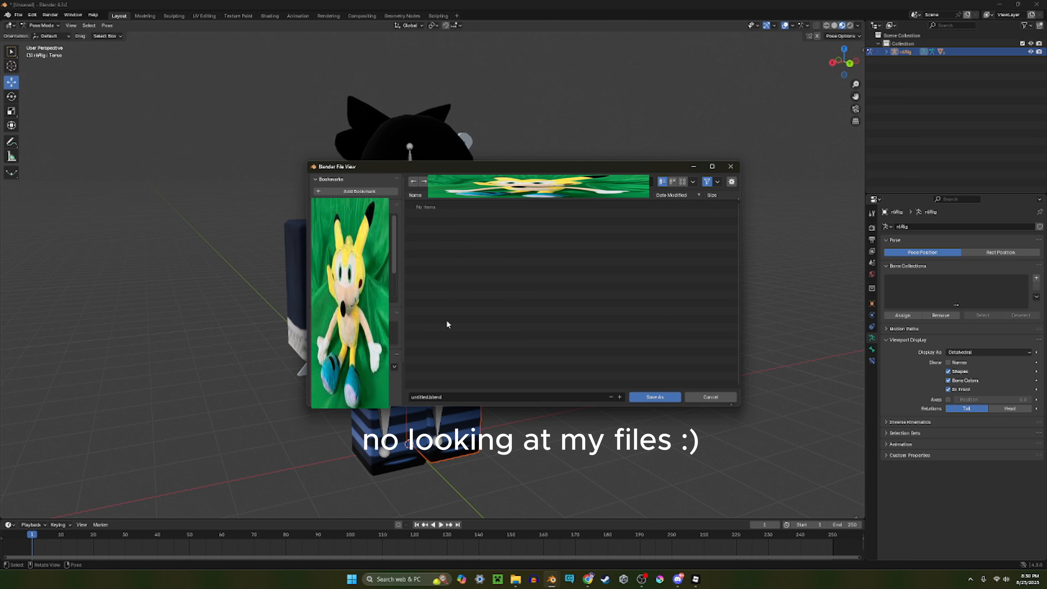
click(429, 395)
drag(427, 398, 269, 365)
key(BackSpace)
key(Return)
click(656, 399)
middle_drag(519, 468, 498, 462)
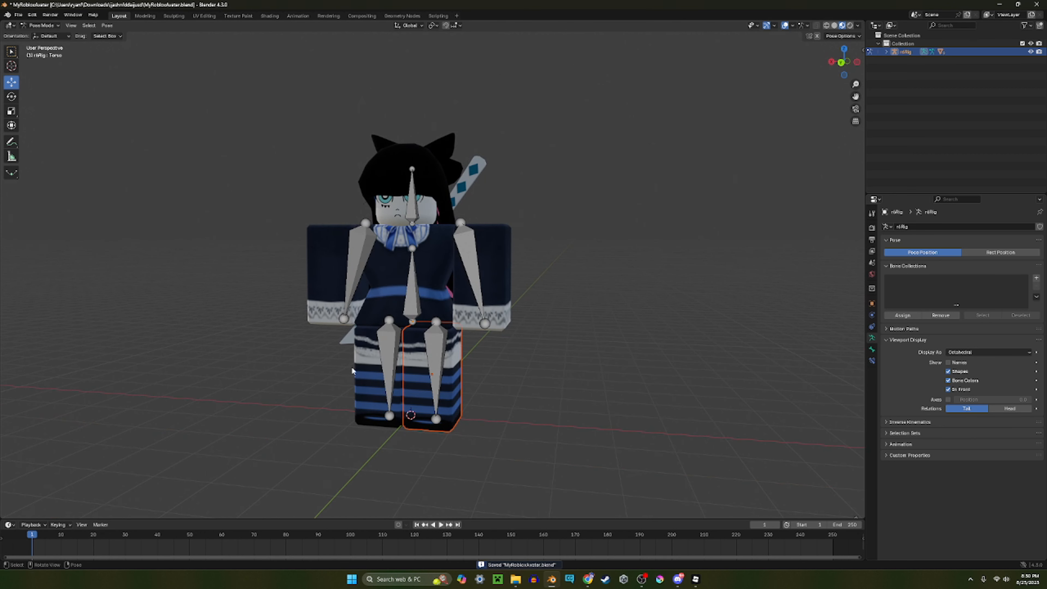
- Export the rigged character as MyRobloxAvatar.fbx with the default FBX settings
click(19, 15)
mouse_move(38, 139)
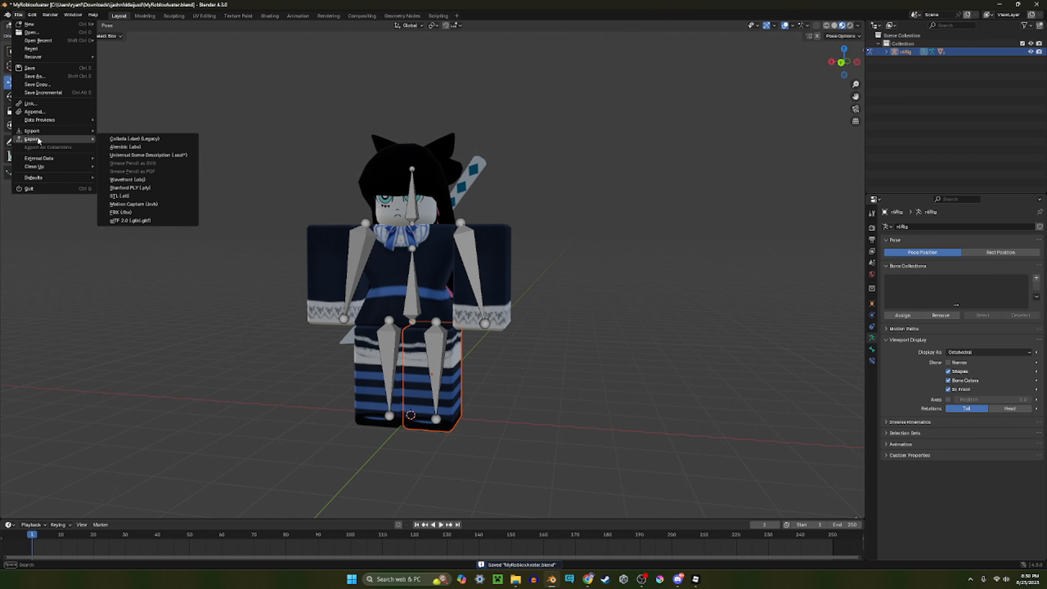
click(137, 213)
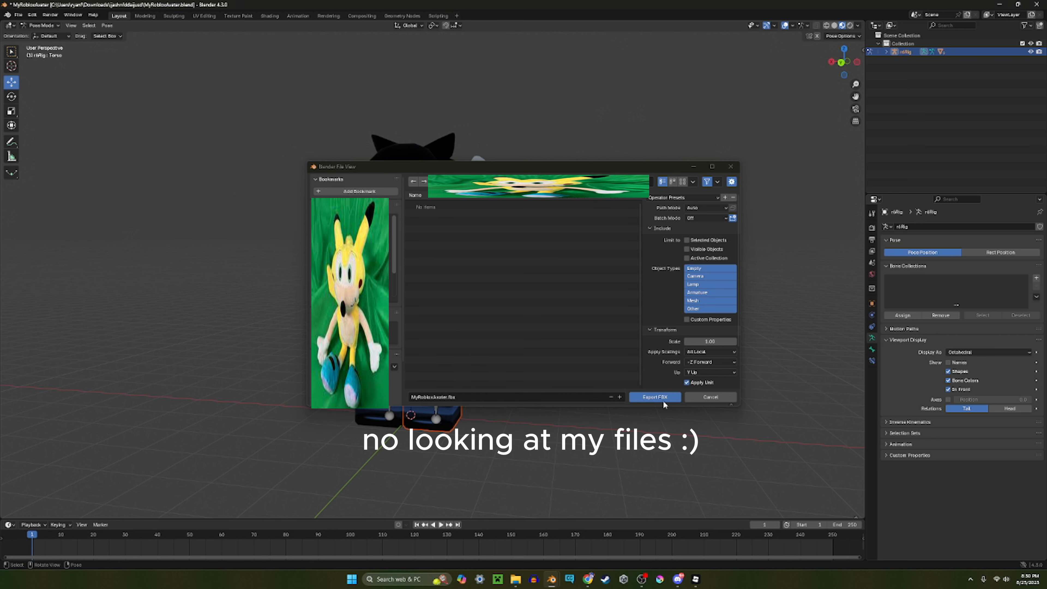
click(655, 397)
- Test-rotate the Right Arm bone outward and undo the rotation
click(471, 237)
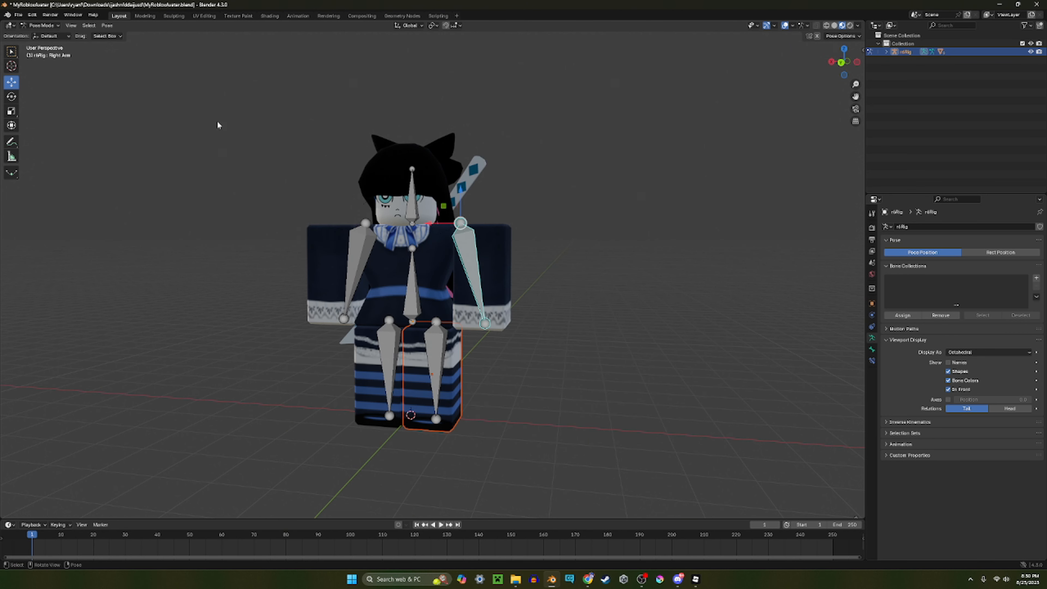
click(12, 99)
drag(444, 241, 543, 145)
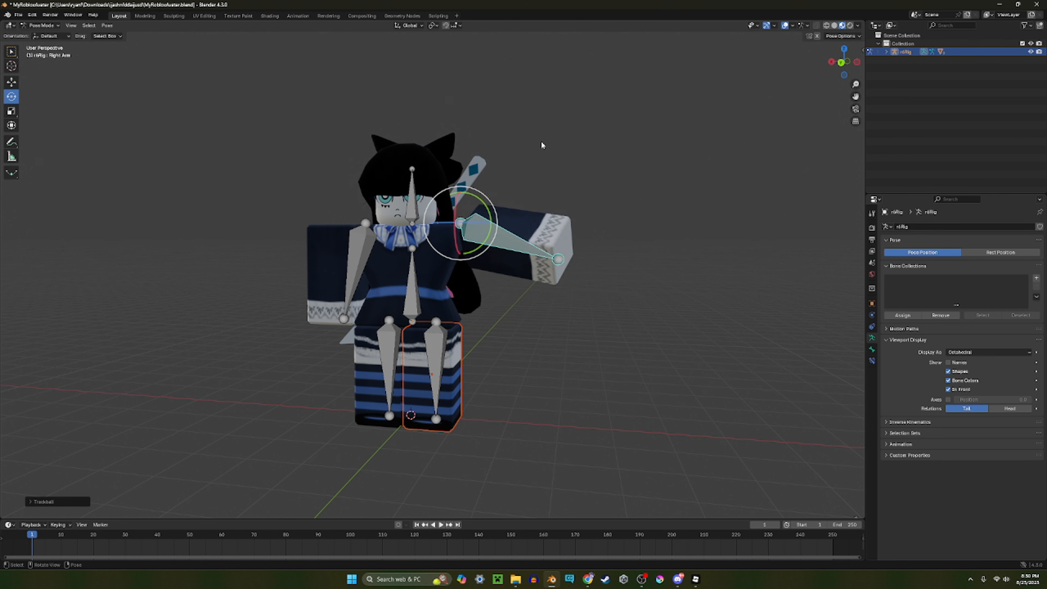
key(ctrl+z)
middle_drag(450, 233, 459, 227)
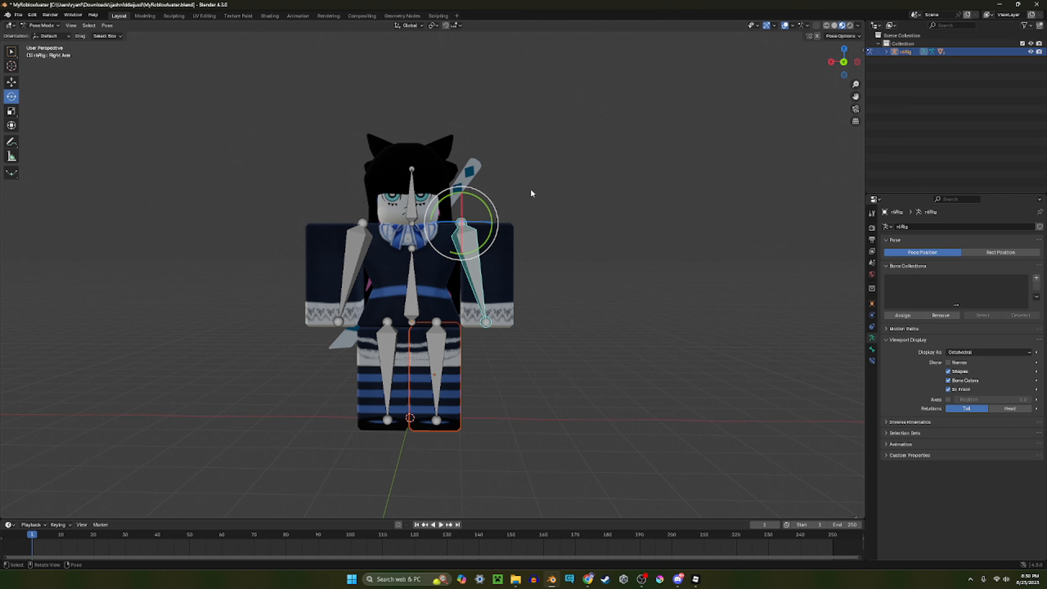
middle_drag(466, 205, 489, 207)
click(356, 297)
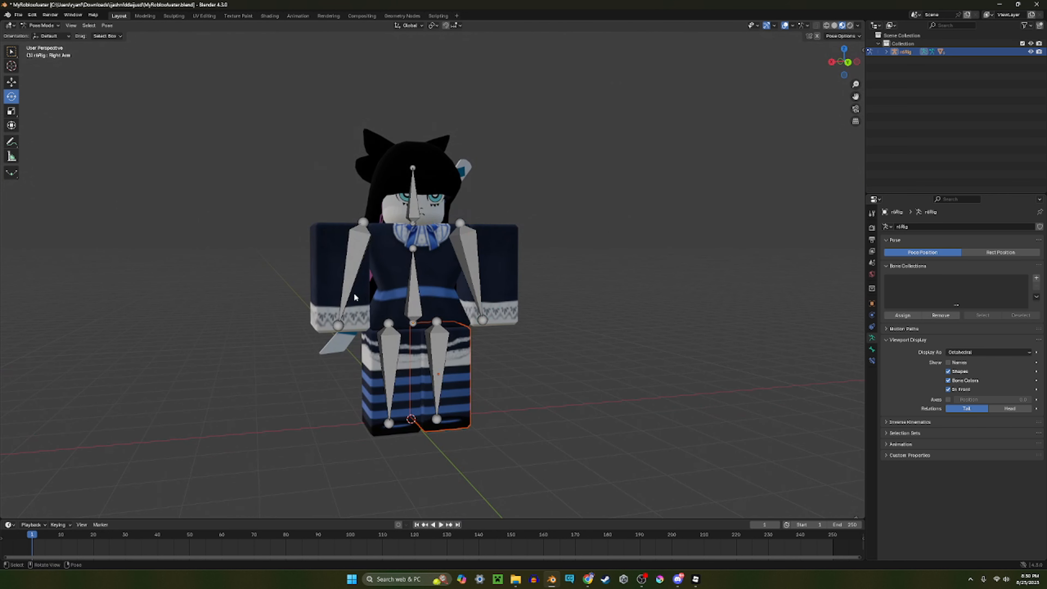
click(354, 295)
middle_drag(656, 375, 617, 385)
click(617, 385)
- Switch to the R6.blend rig window, open the Layout workspace and put the armature in Pose Mode
key(alt+Tab)
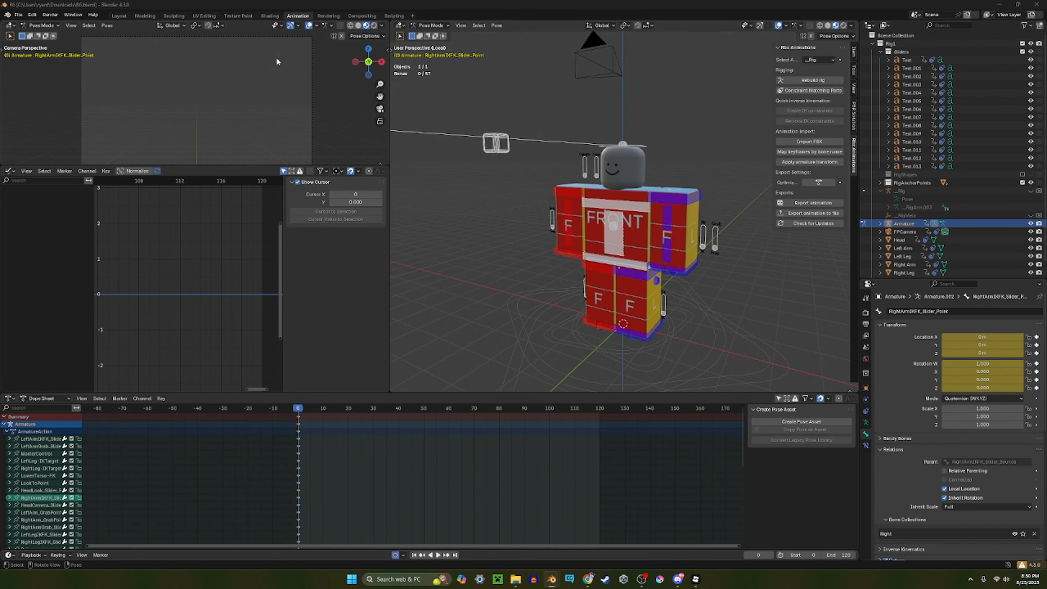
click(119, 16)
scroll(555, 262, down, 6)
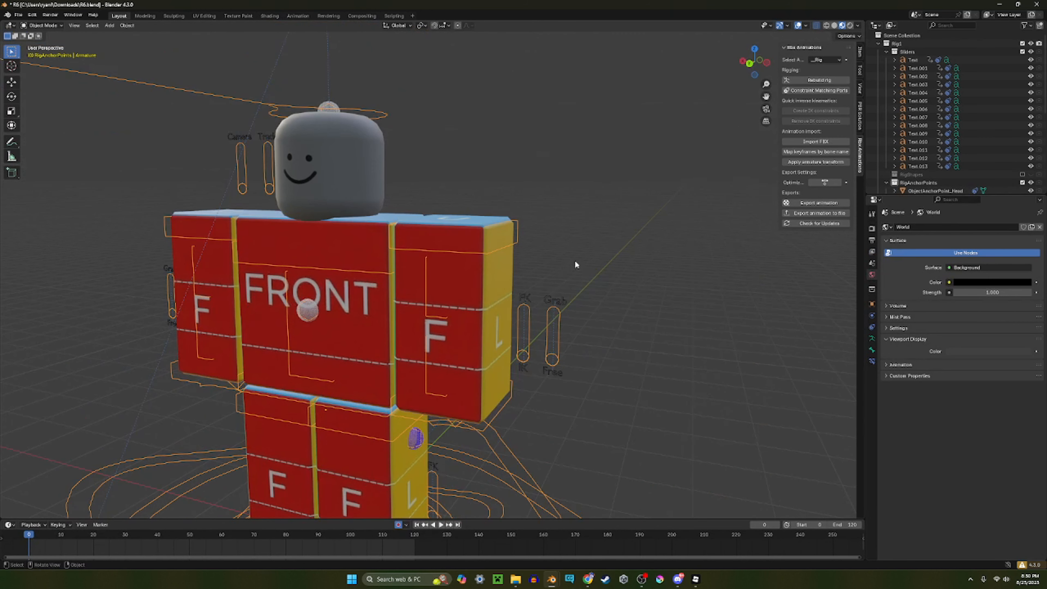
click(45, 26)
click(48, 53)
- Select the left arm's IK target control on the R6 rig and move it up and outward
click(436, 285)
click(451, 362)
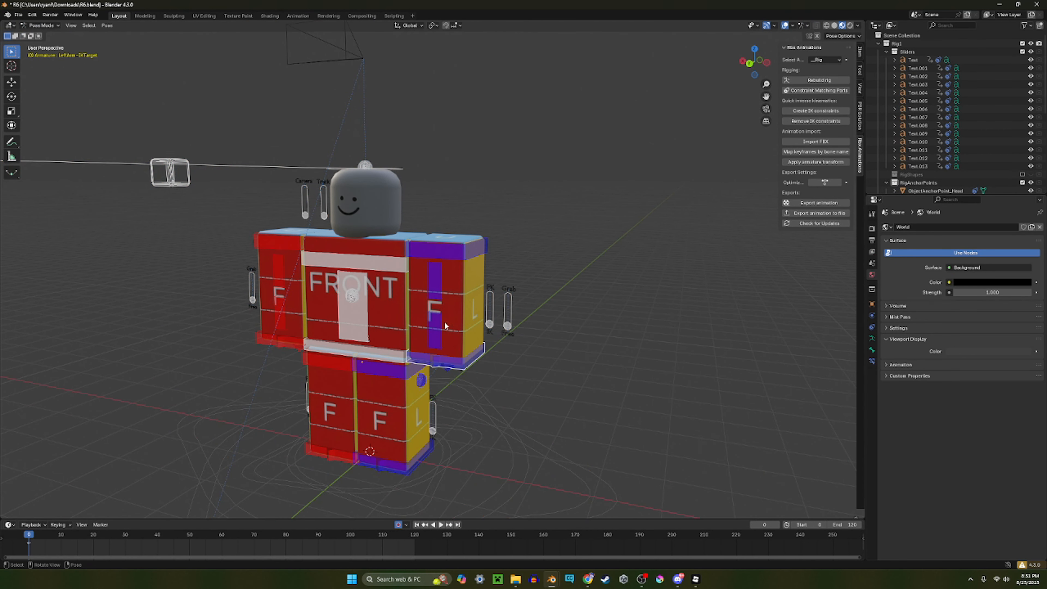
click(17, 84)
drag(431, 335, 566, 213)
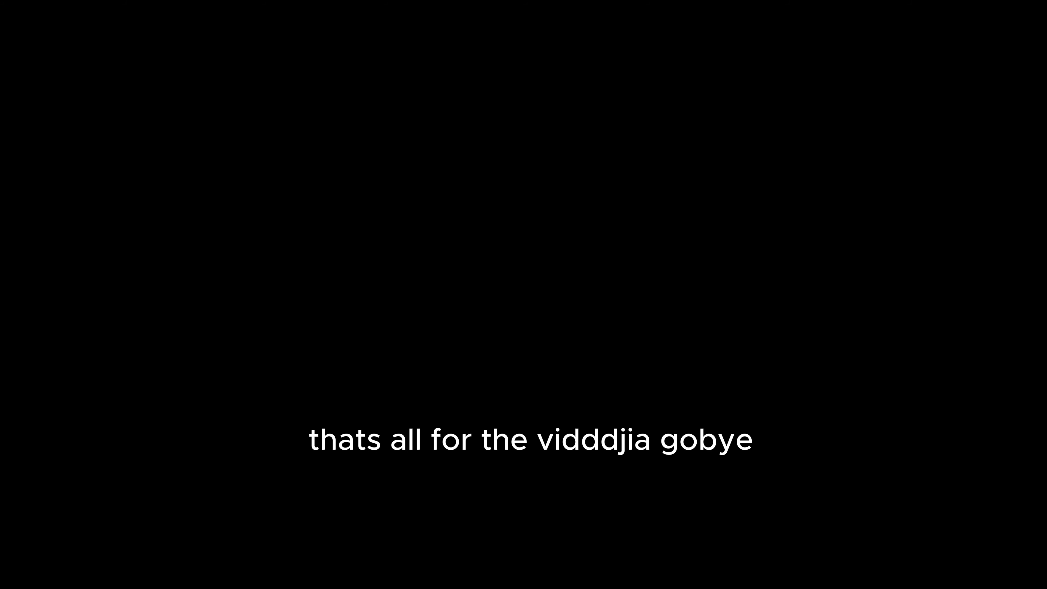